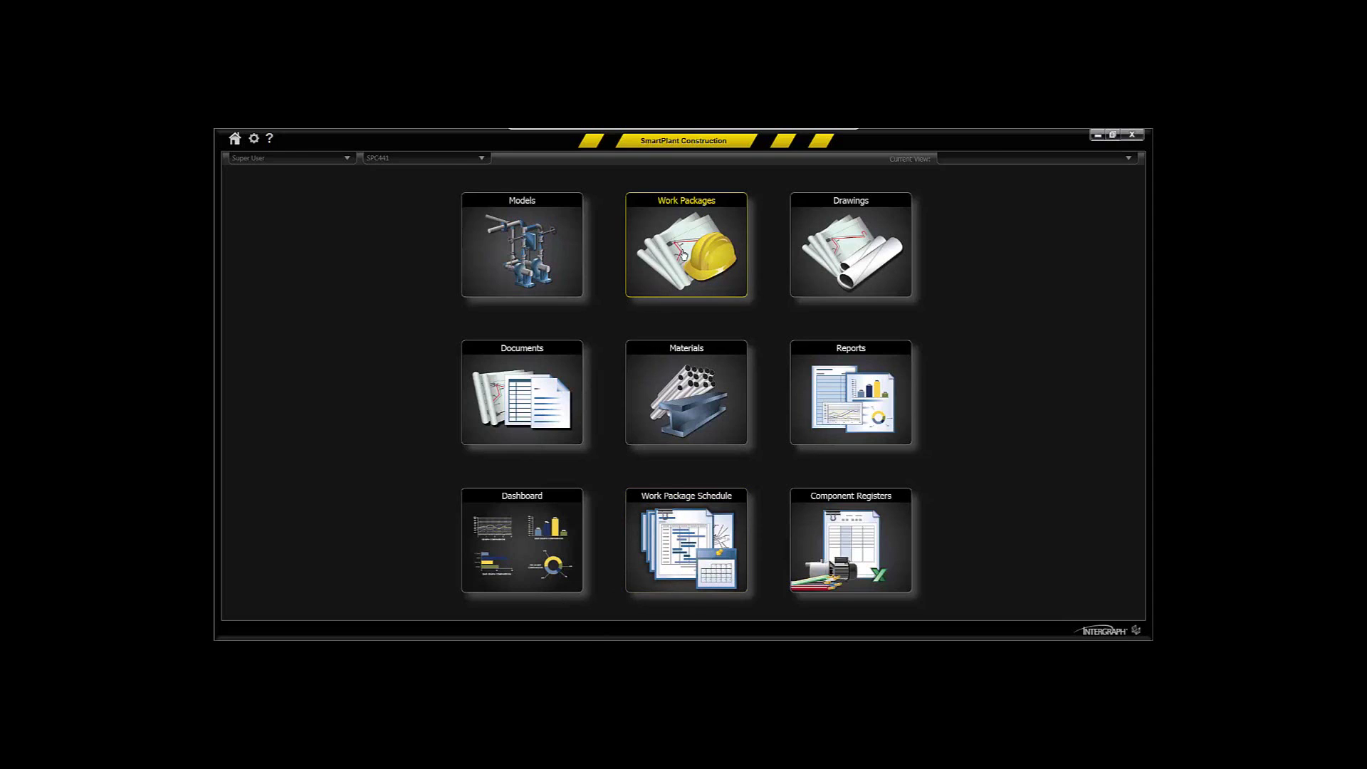
Step: Go to the work packages, minimize package 2100-SRA-PIP-INST-001, and open the project data import
left_click(683, 256)
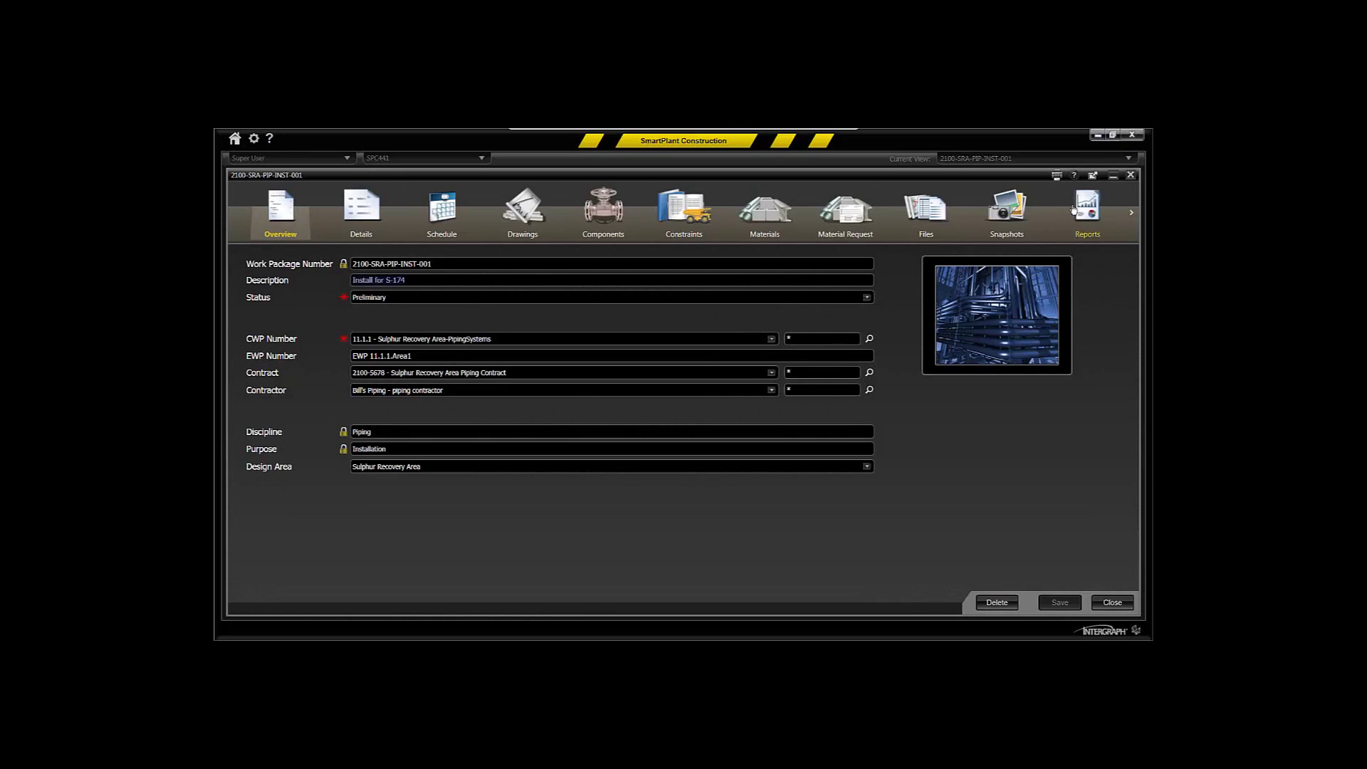
left_click(1115, 176)
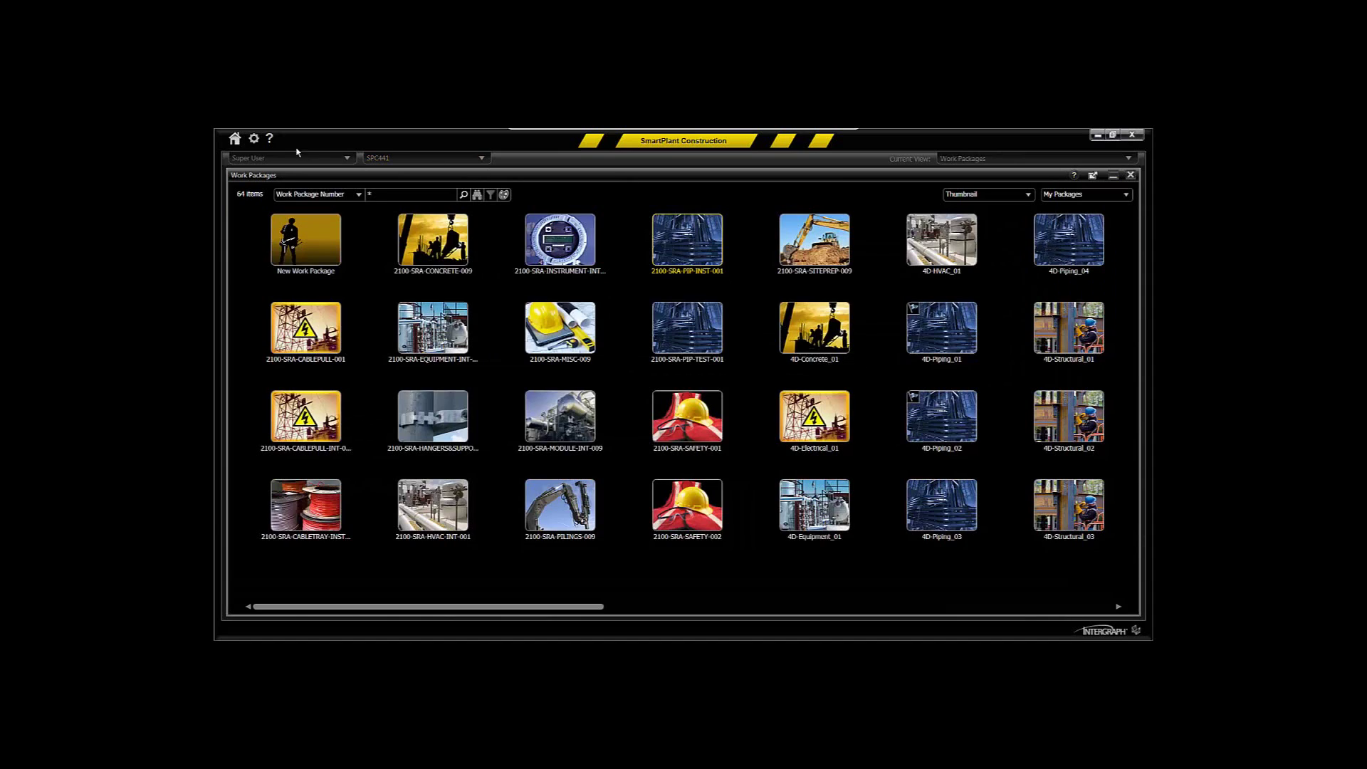
left_click(255, 139)
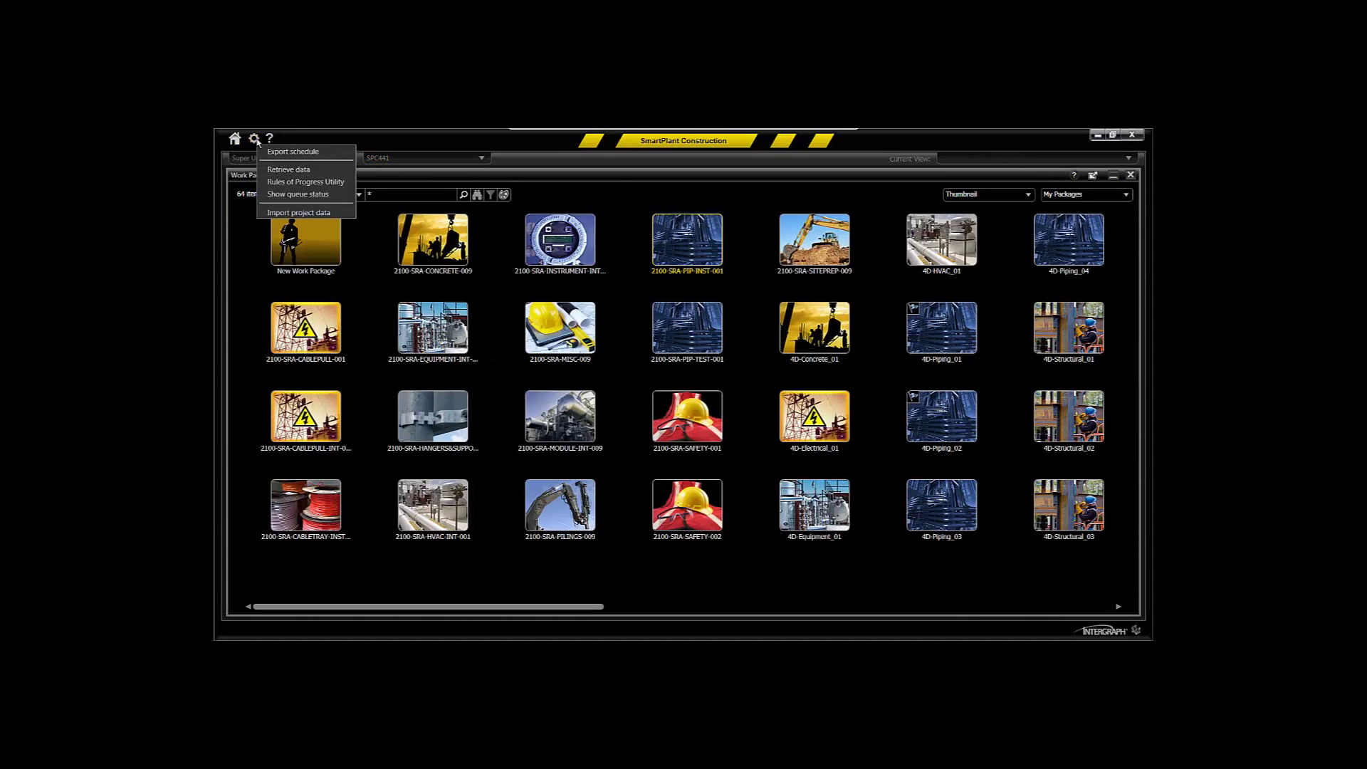
left_click(292, 214)
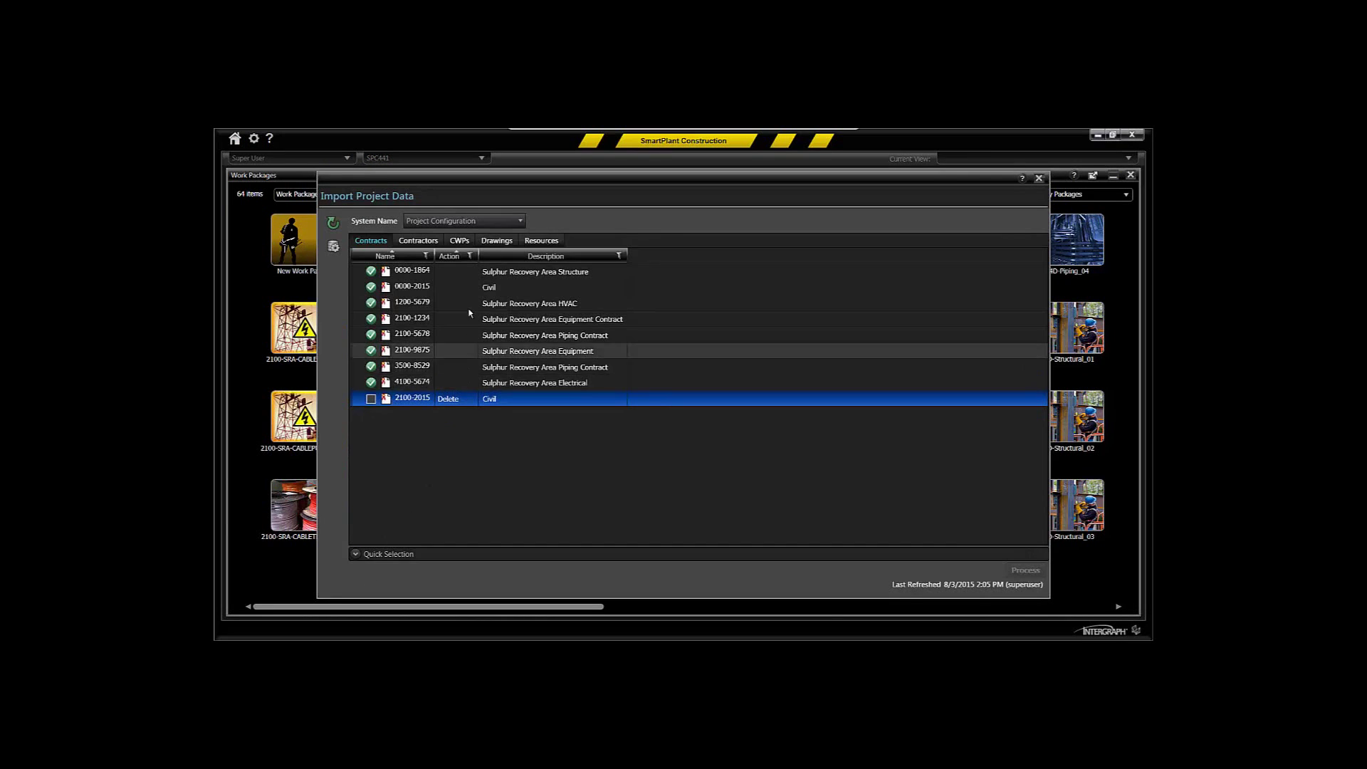
Step: Examine the CWPs in the import data, including the contract and design area linked to CWP 10.1.1
left_click(459, 241)
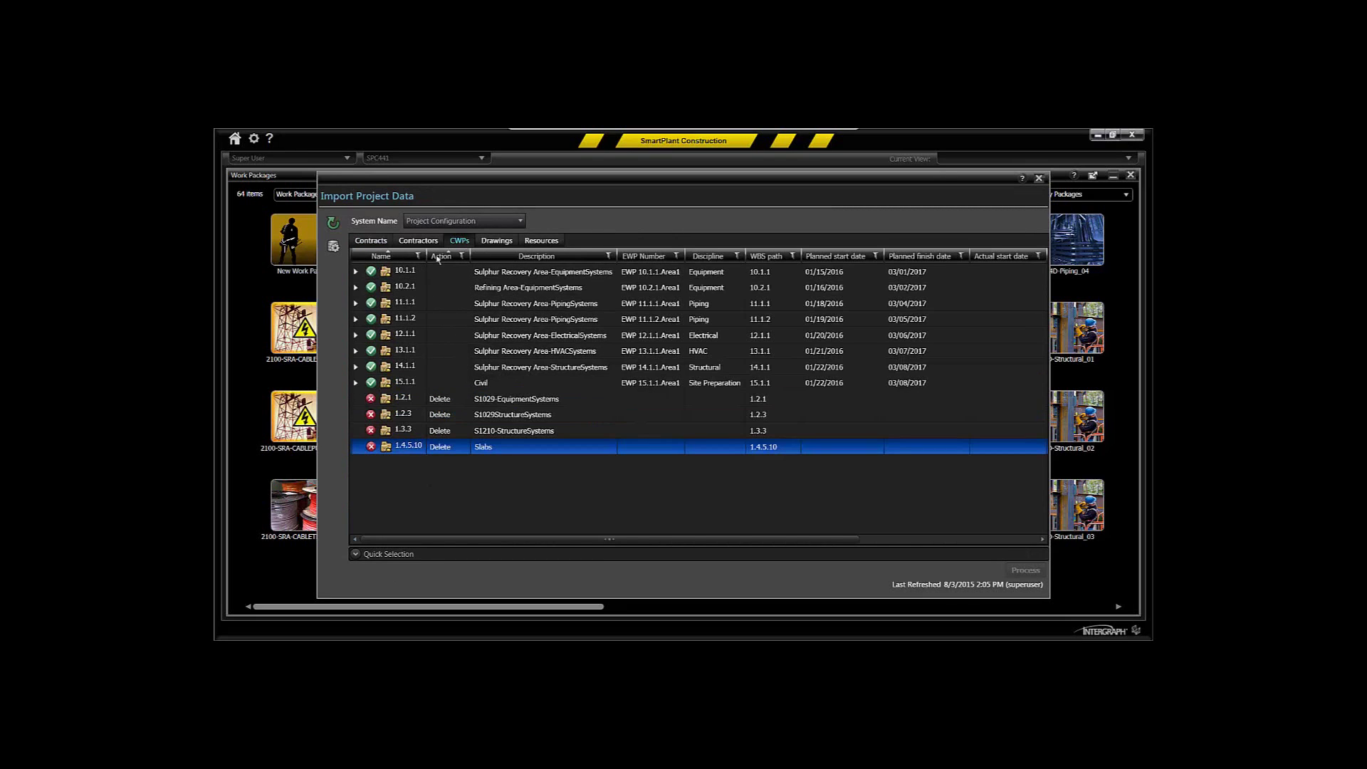
left_click(356, 272)
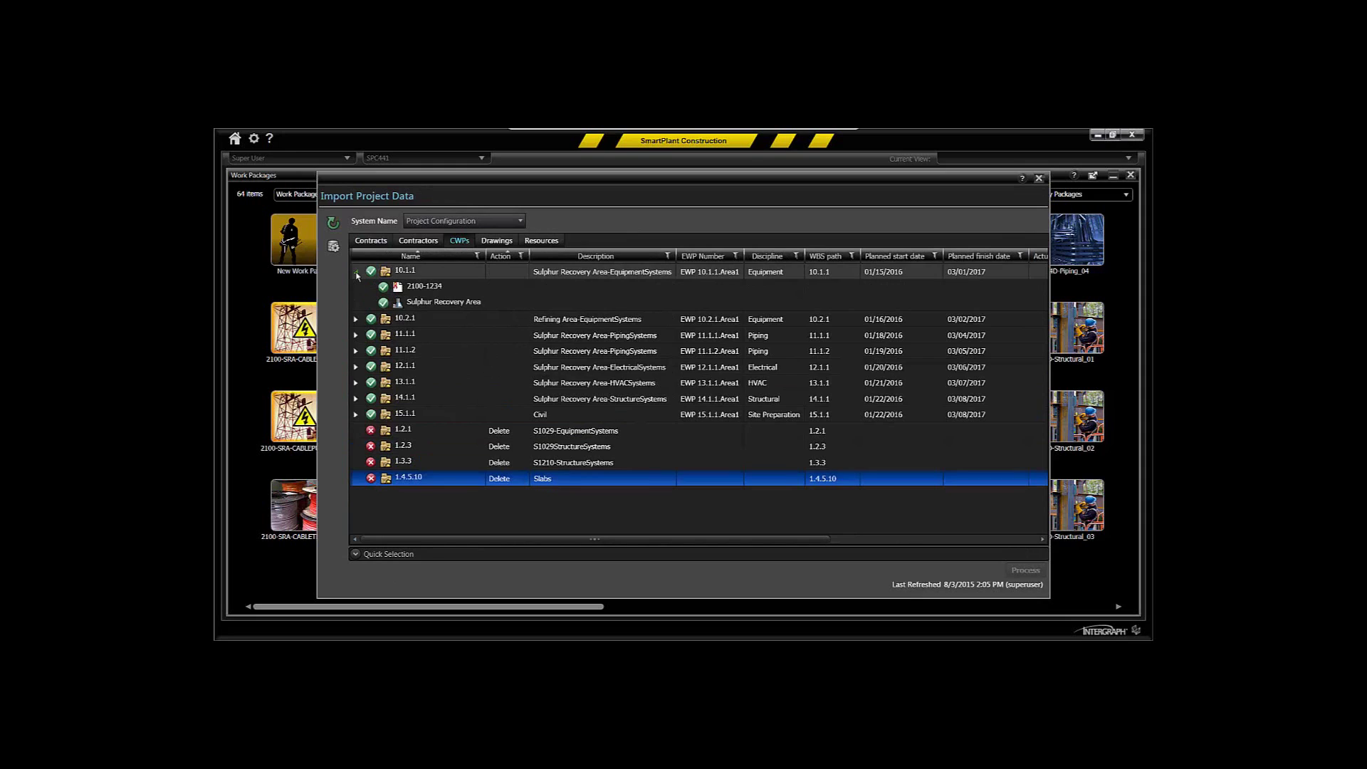
left_click(357, 273)
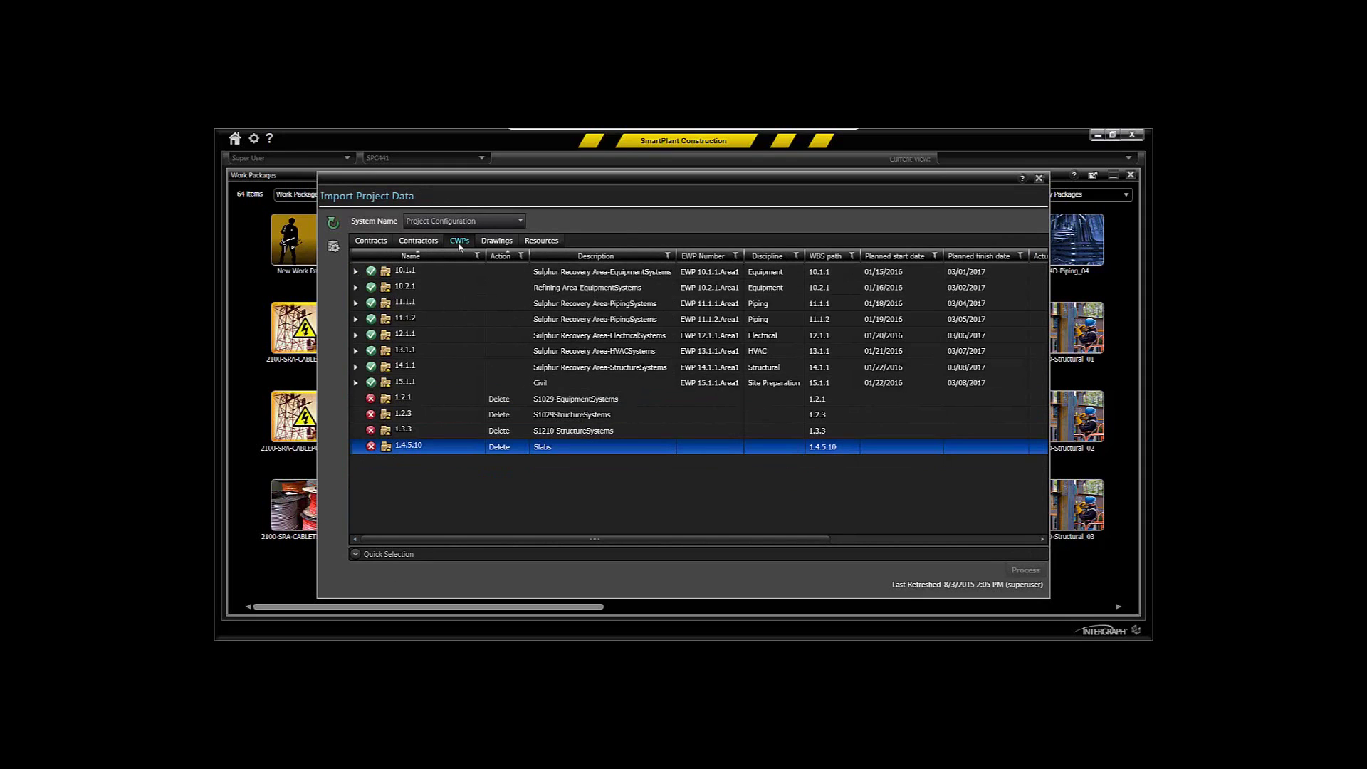
Step: Review the contracts and contractors in the import data, including the contract and planning group linked to Bill's Piping
left_click(371, 241)
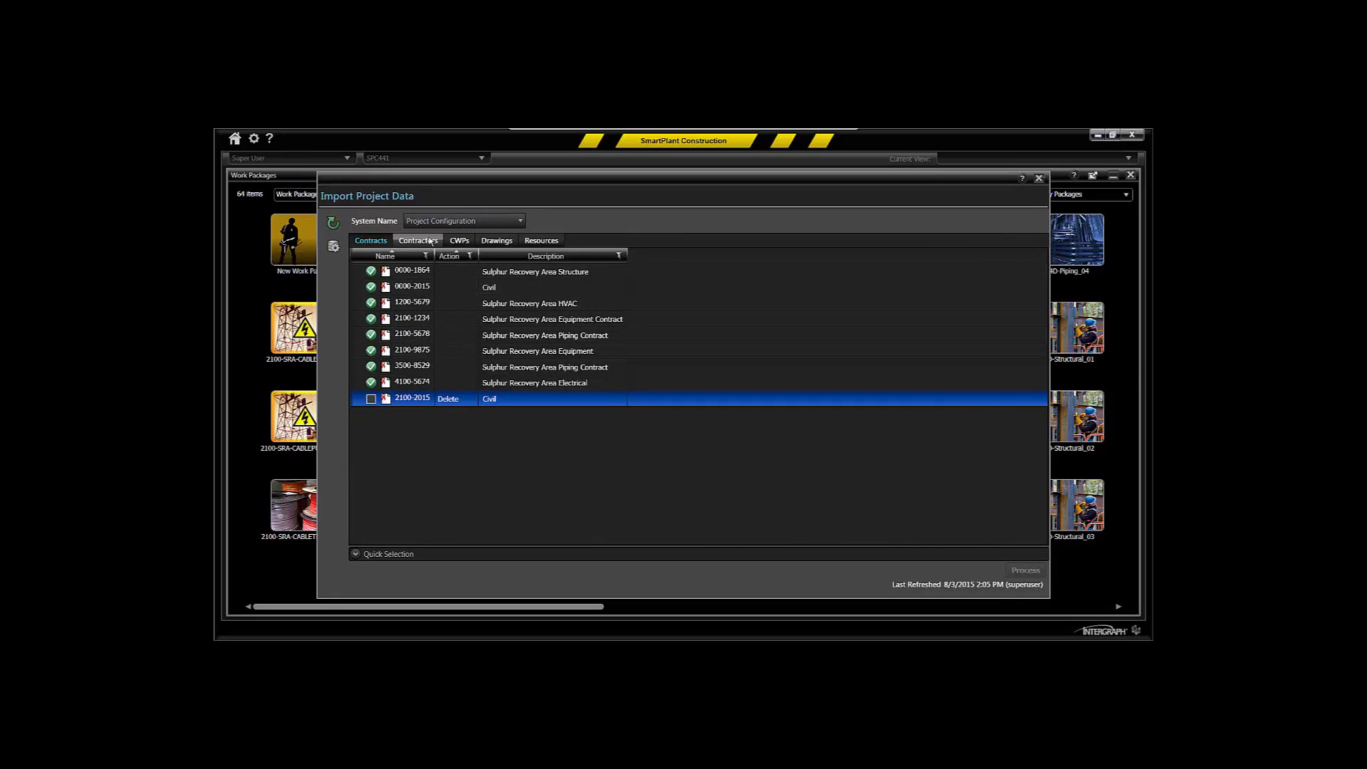
left_click(430, 242)
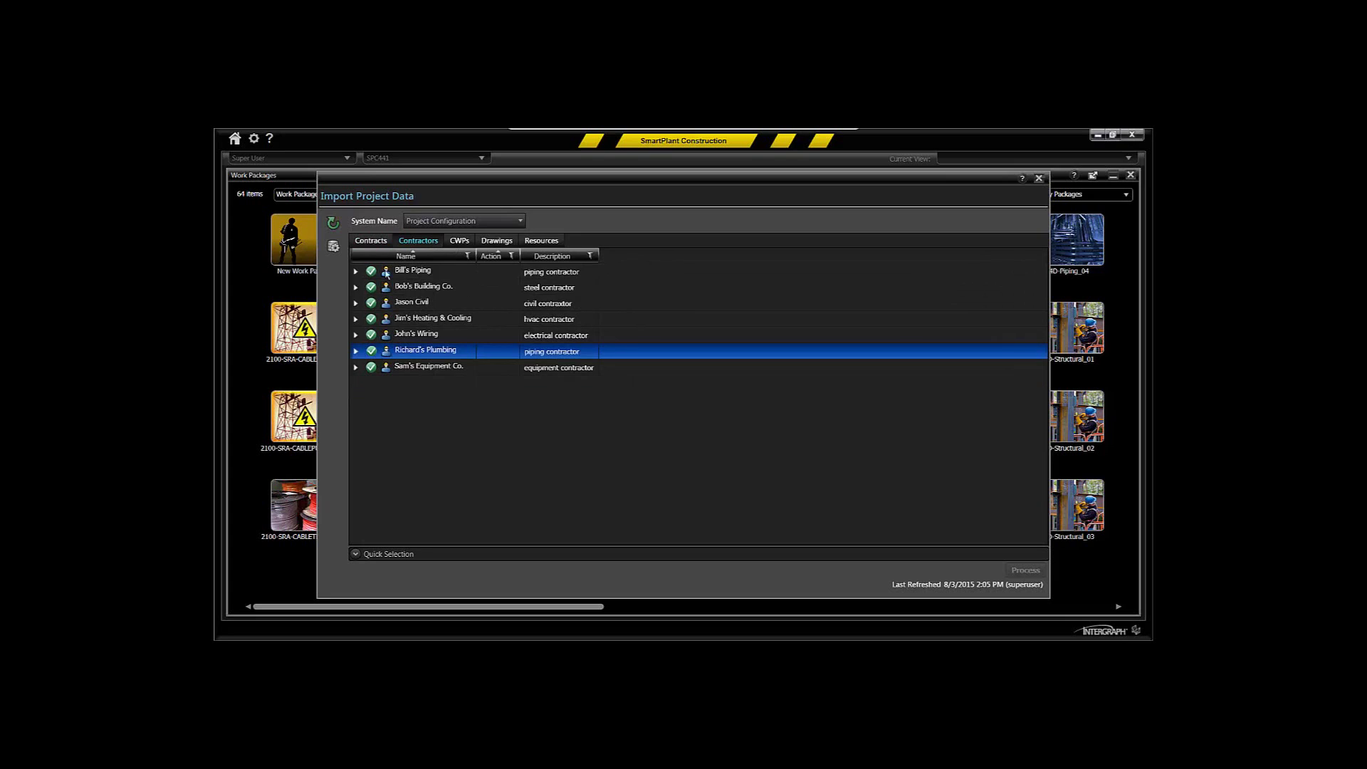
left_click(356, 272)
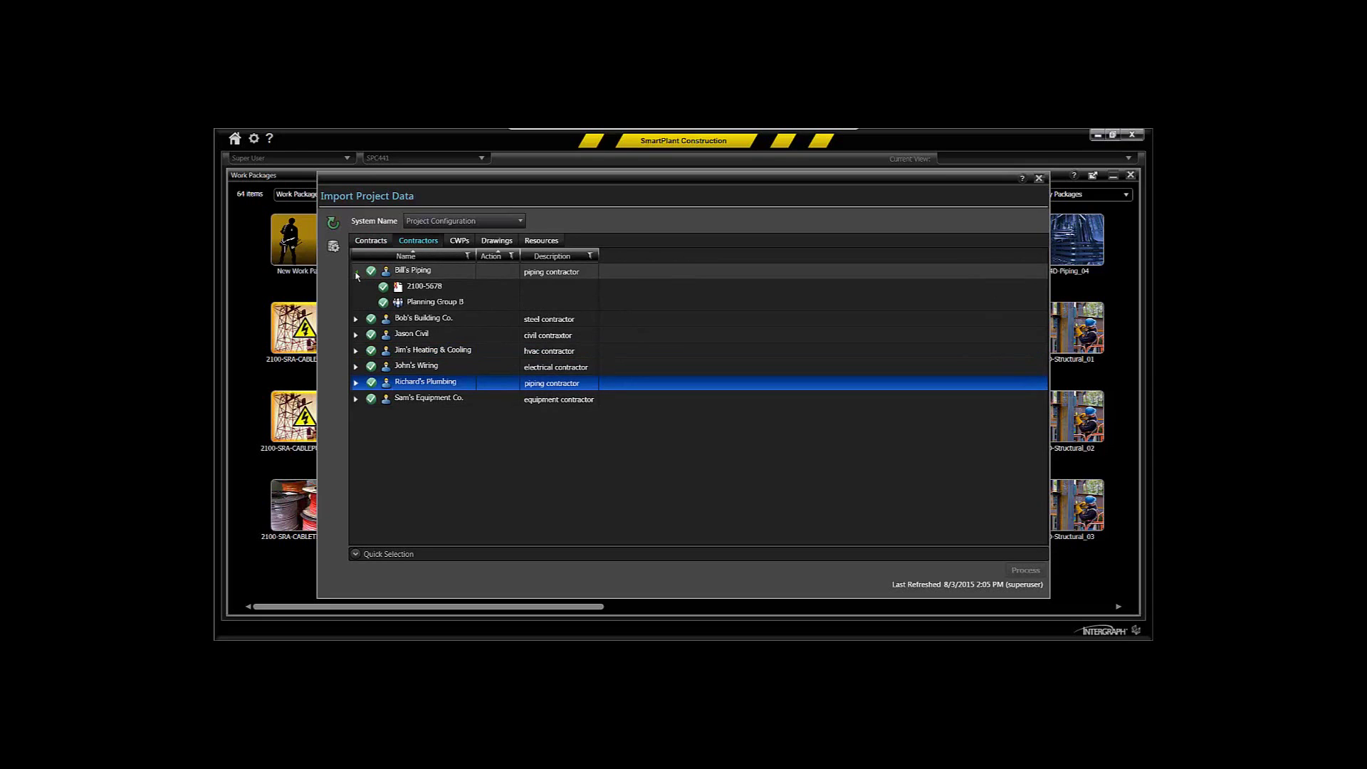
left_click(356, 274)
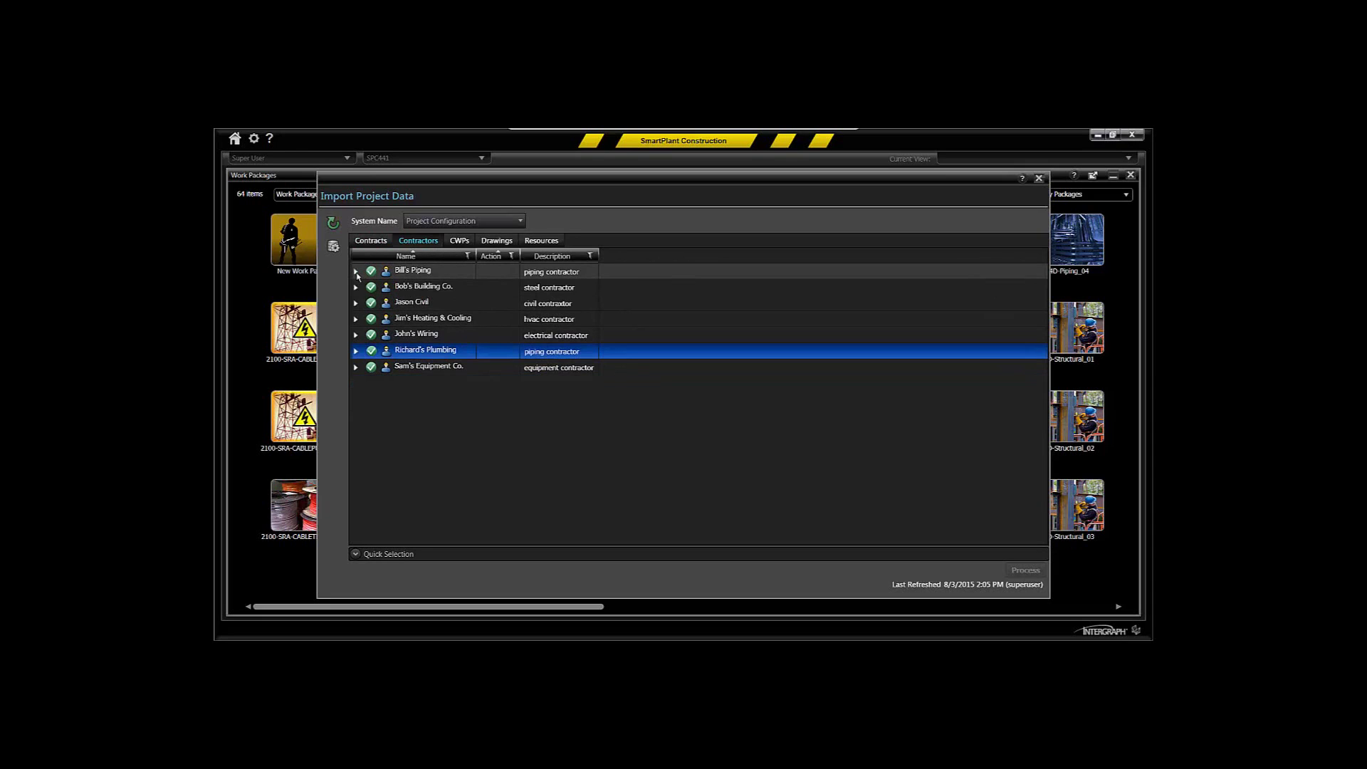
Step: Revisit the CWPs, contracts and contractors, examine the drawings' commissioning systems, and close the project data import
left_click(458, 241)
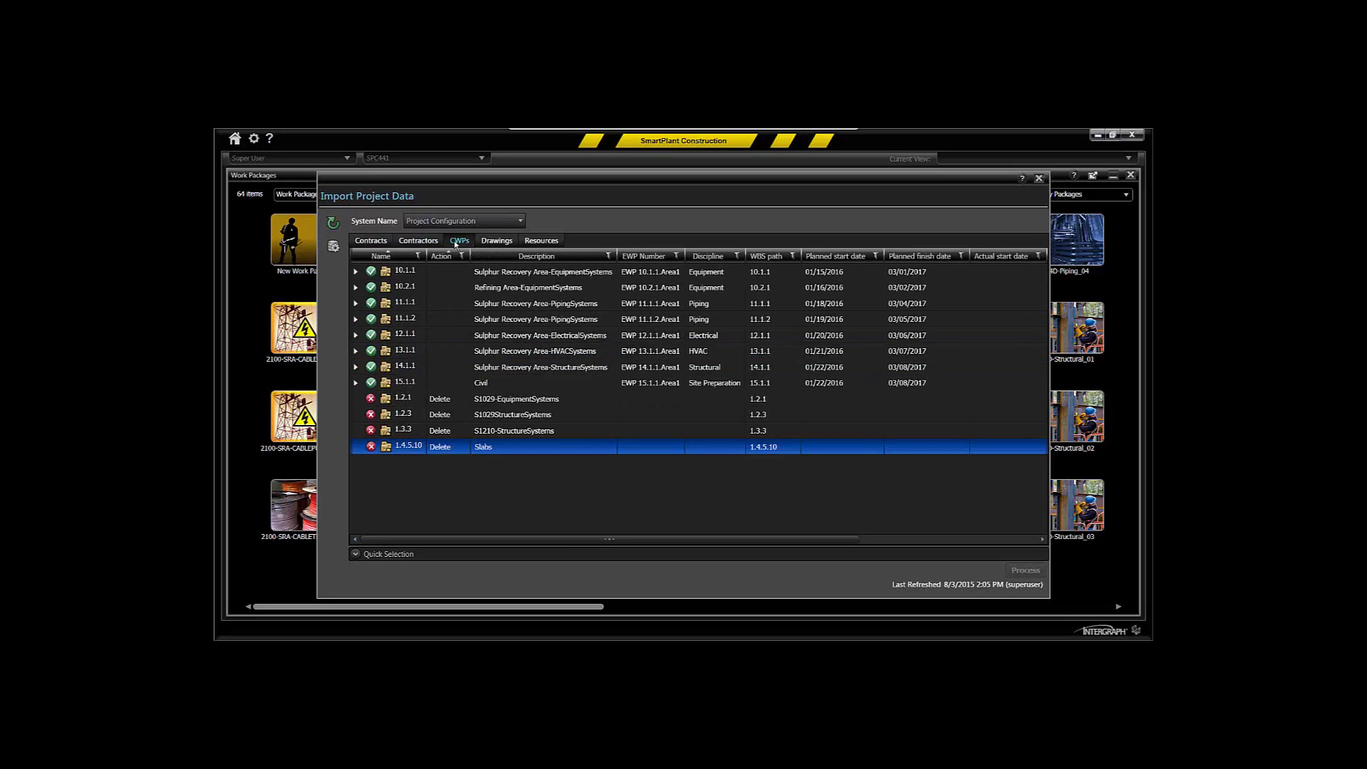
left_click(385, 242)
left_click(414, 242)
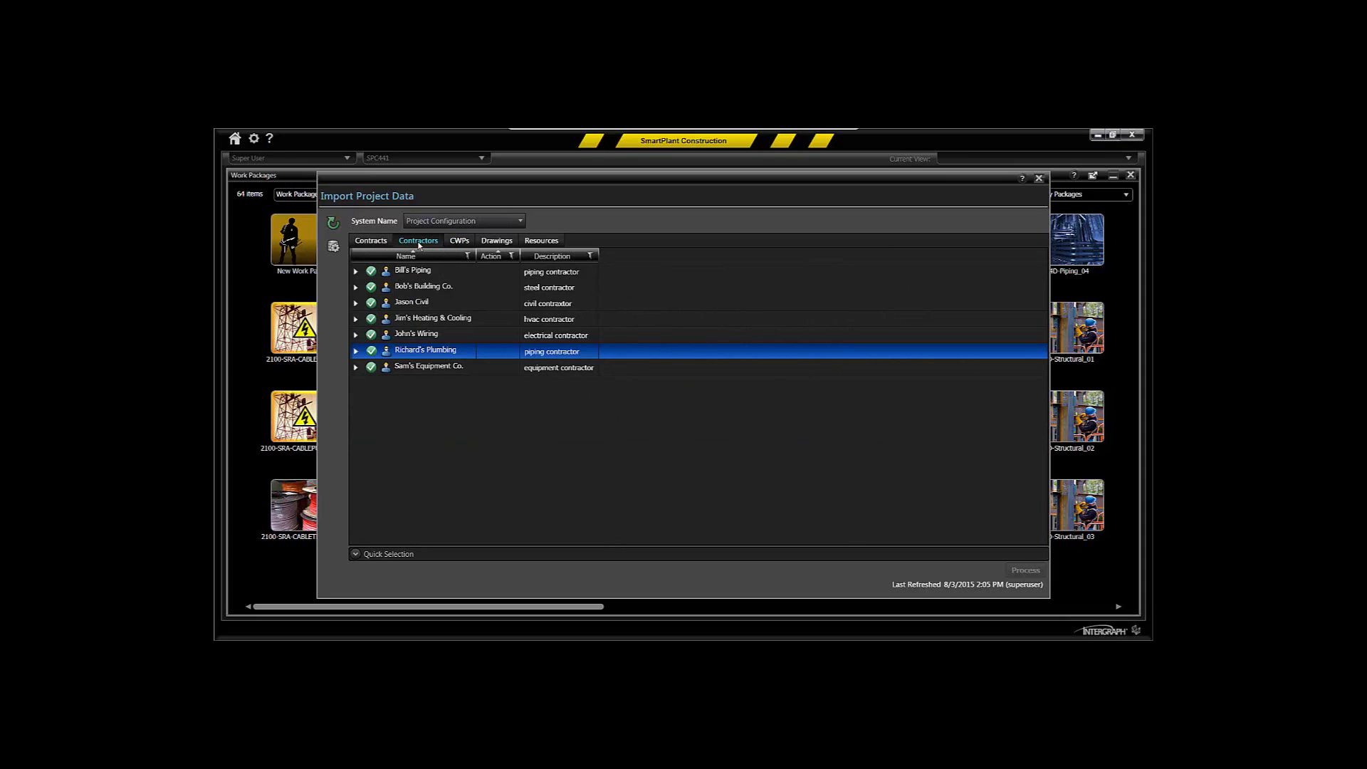
left_click(498, 242)
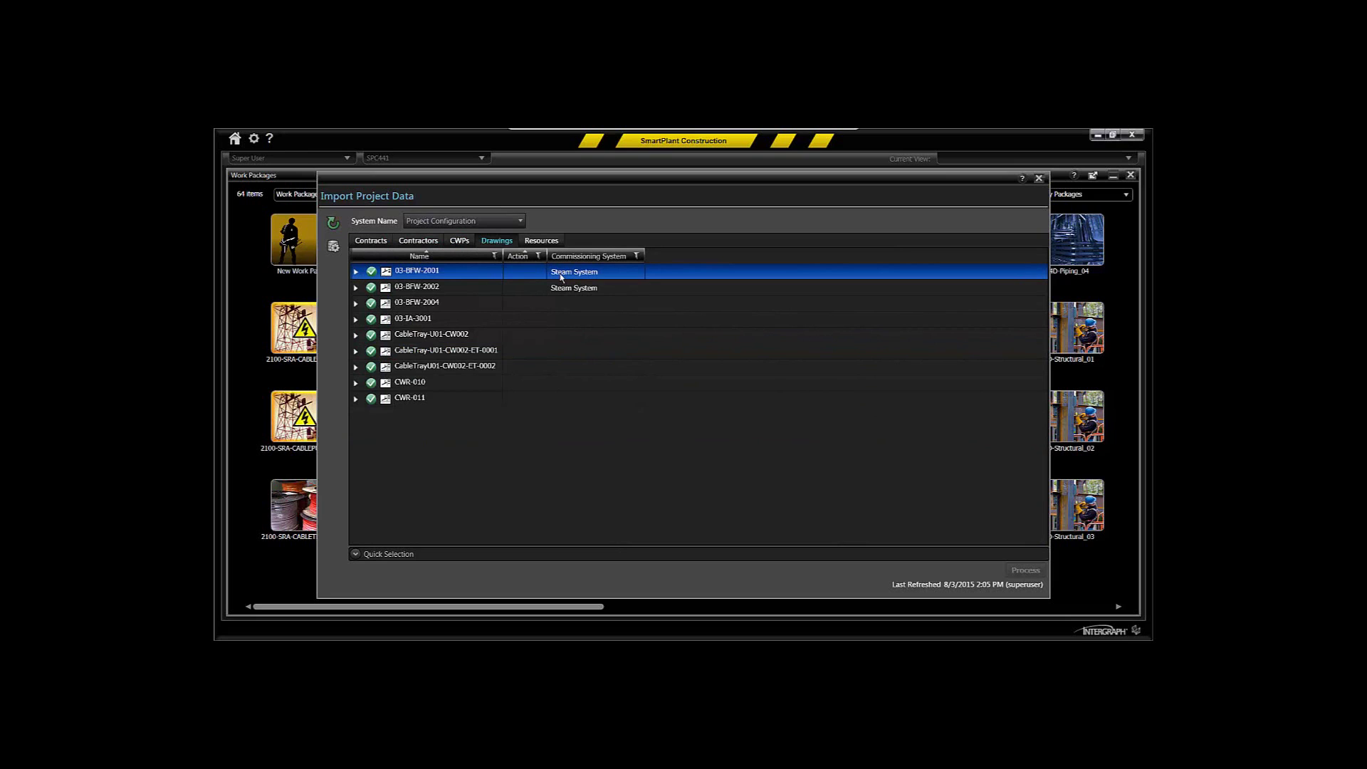
left_click(1039, 178)
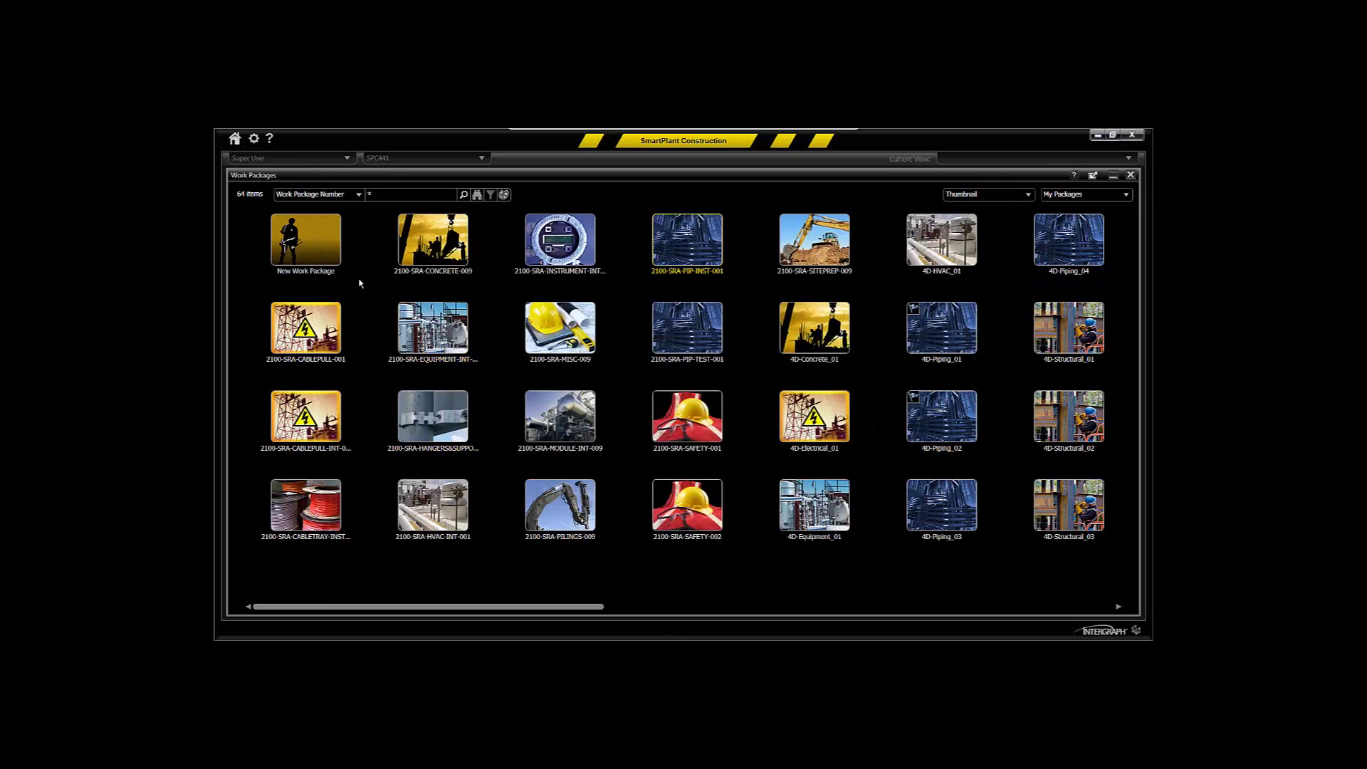
Step: Start a new work package numbered "Install S-175" with status Preliminary and CWP 11.1.1 - Sulphur Recovery Area-PipingSystems
left_click(316, 231)
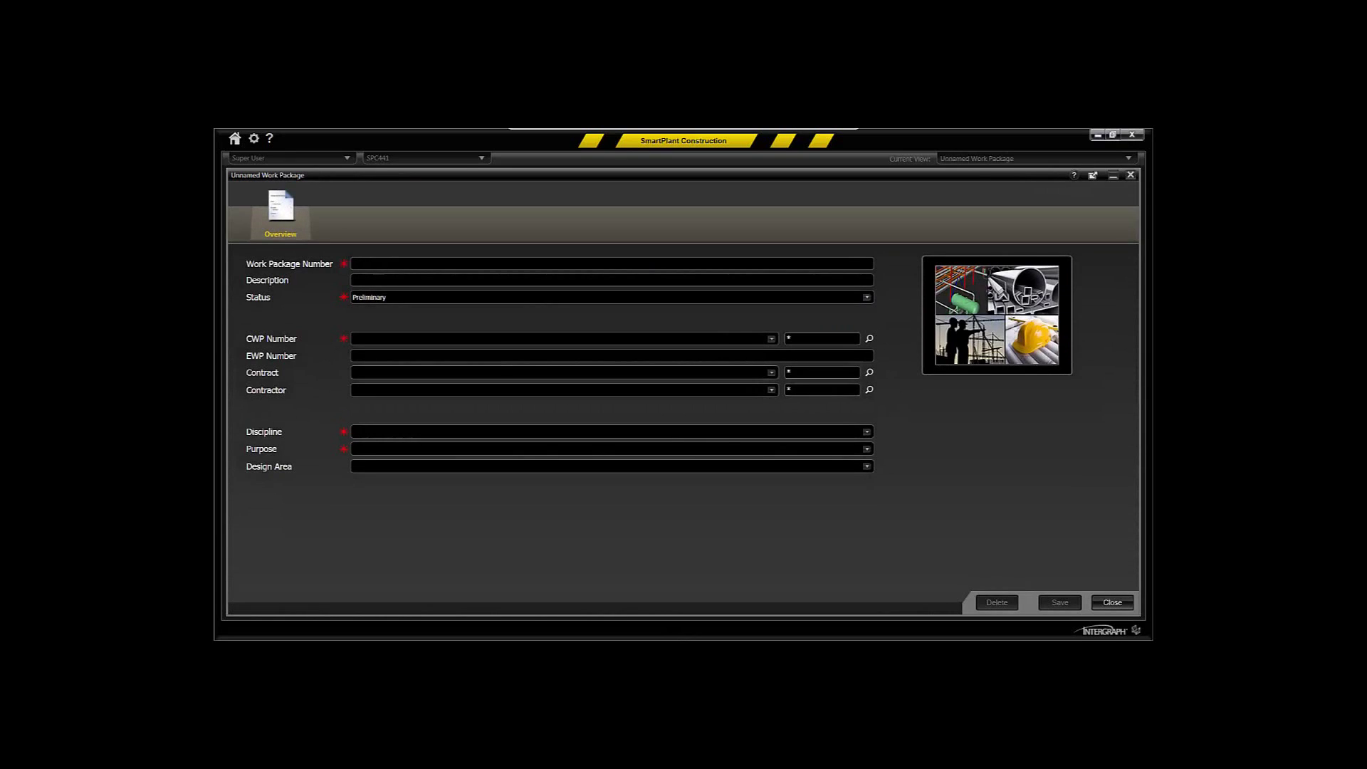
type("Install S-175")
left_click(402, 298)
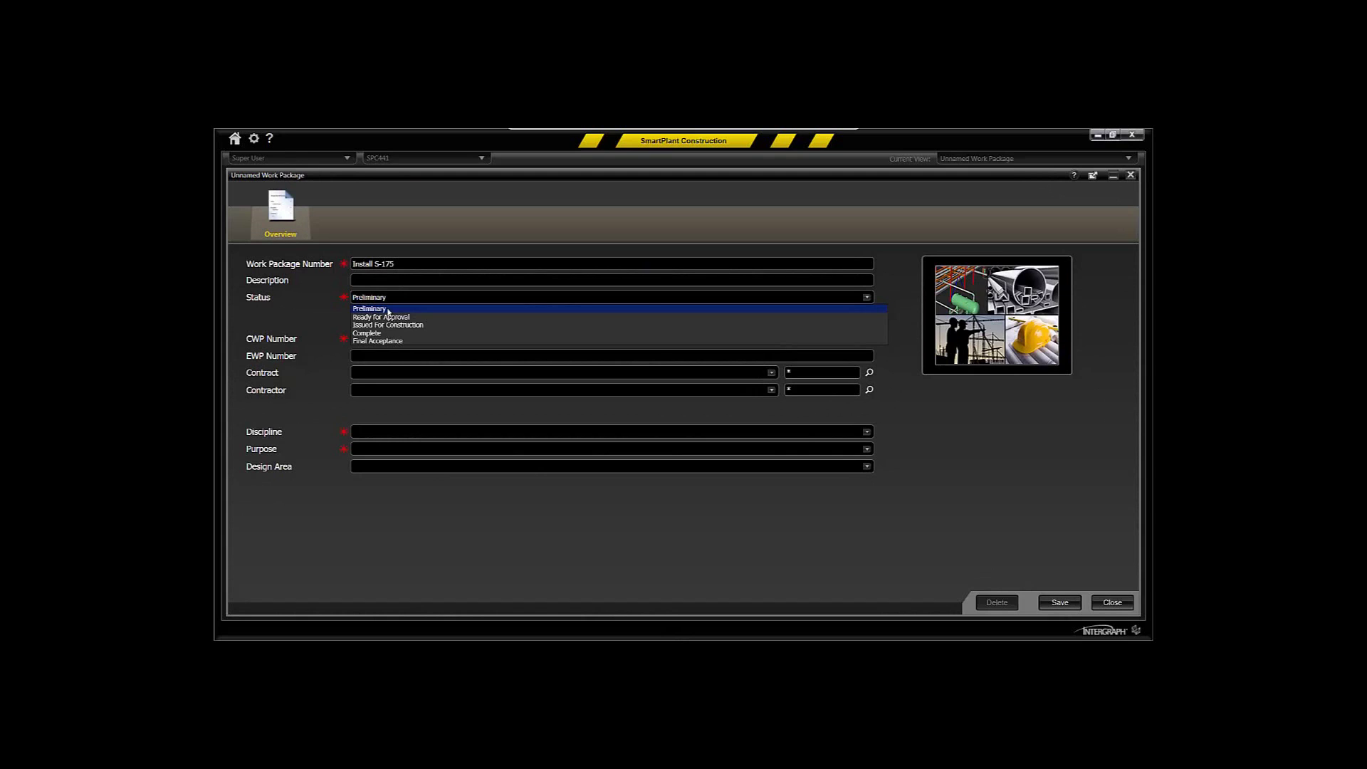
left_click(388, 311)
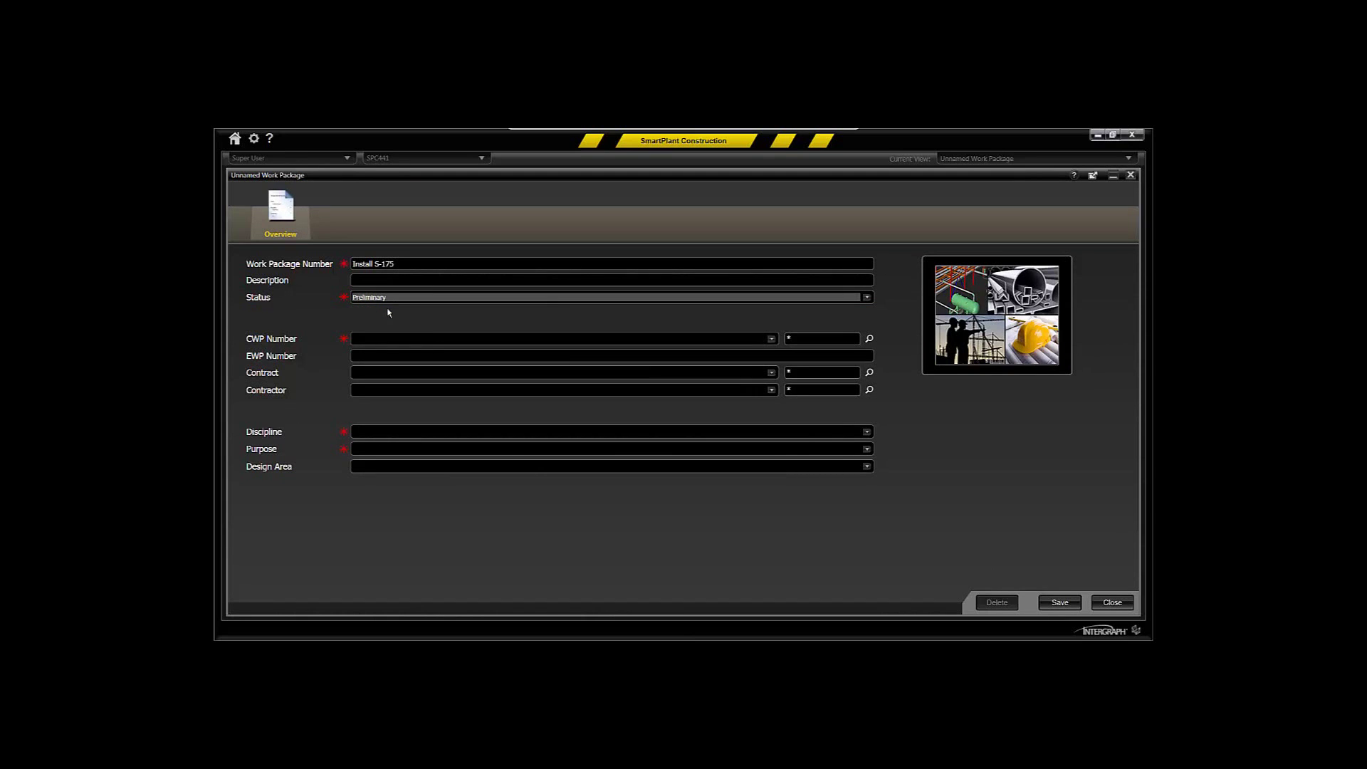
left_click(396, 339)
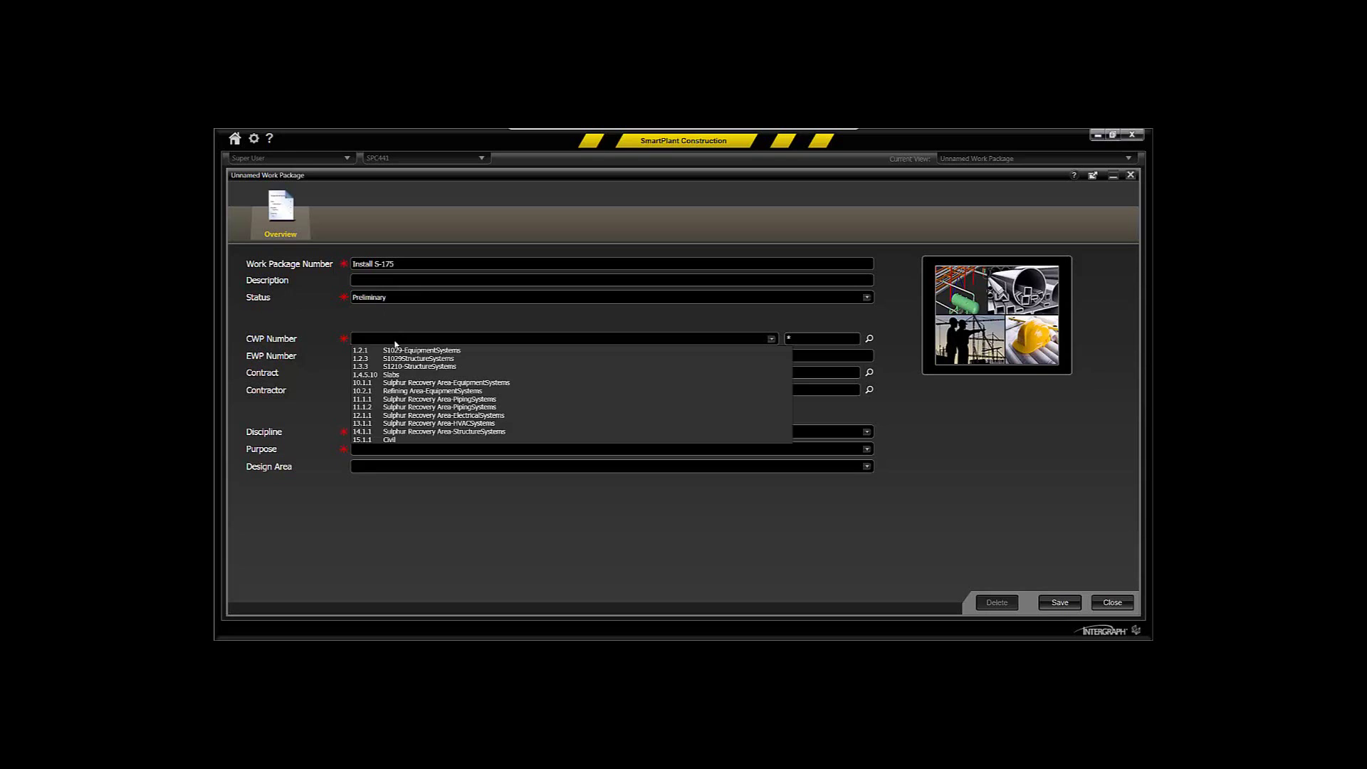
left_click(399, 401)
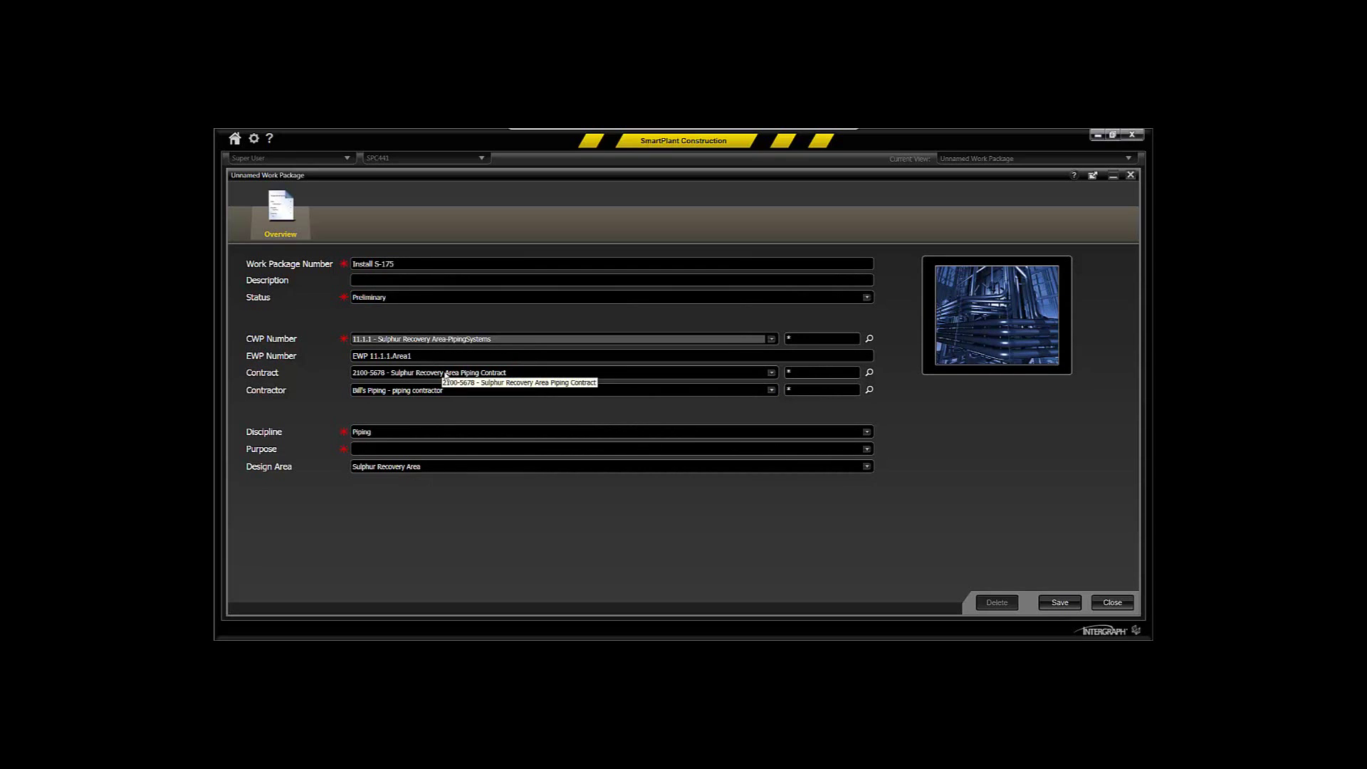
Step: Keep the Sulphur Recovery Area Piping Contract, set the purpose to Installation, save the new work package and return to the list
left_click(772, 373)
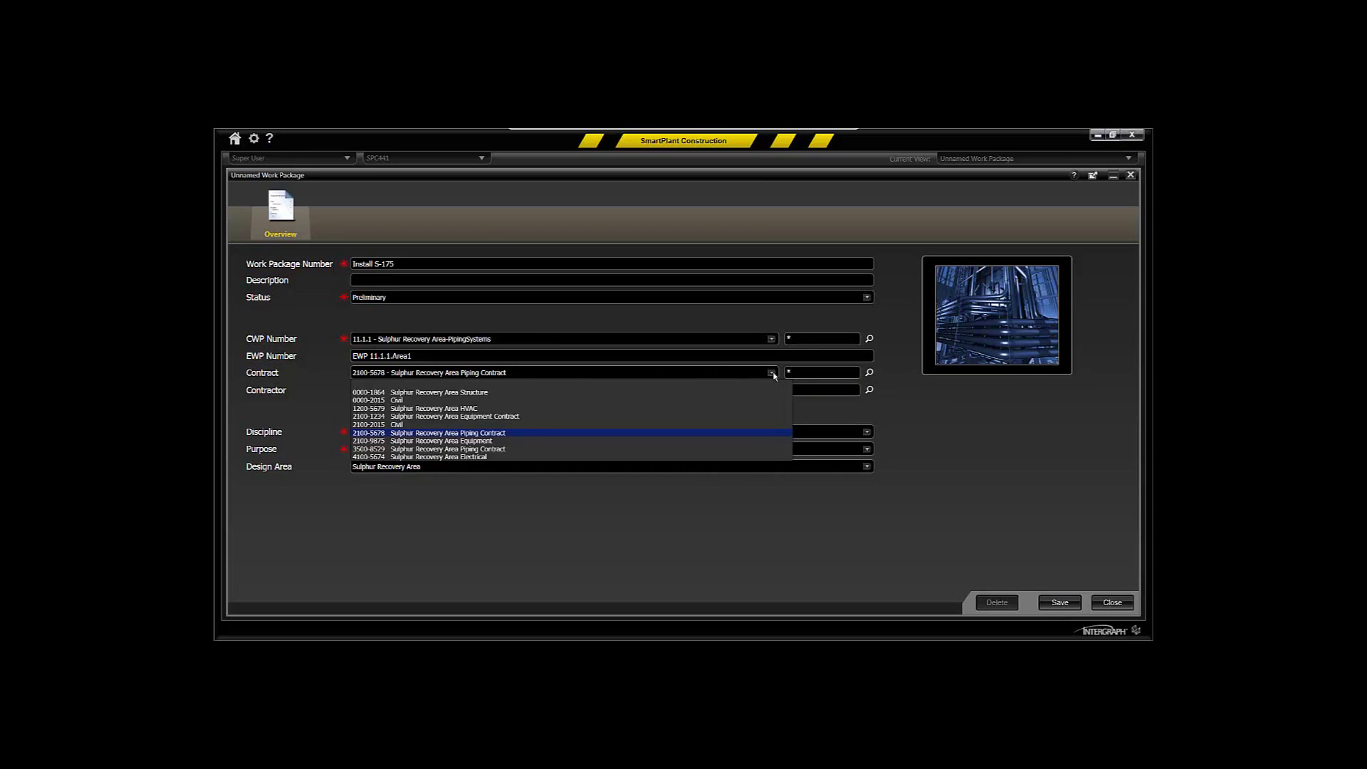
left_click(684, 376)
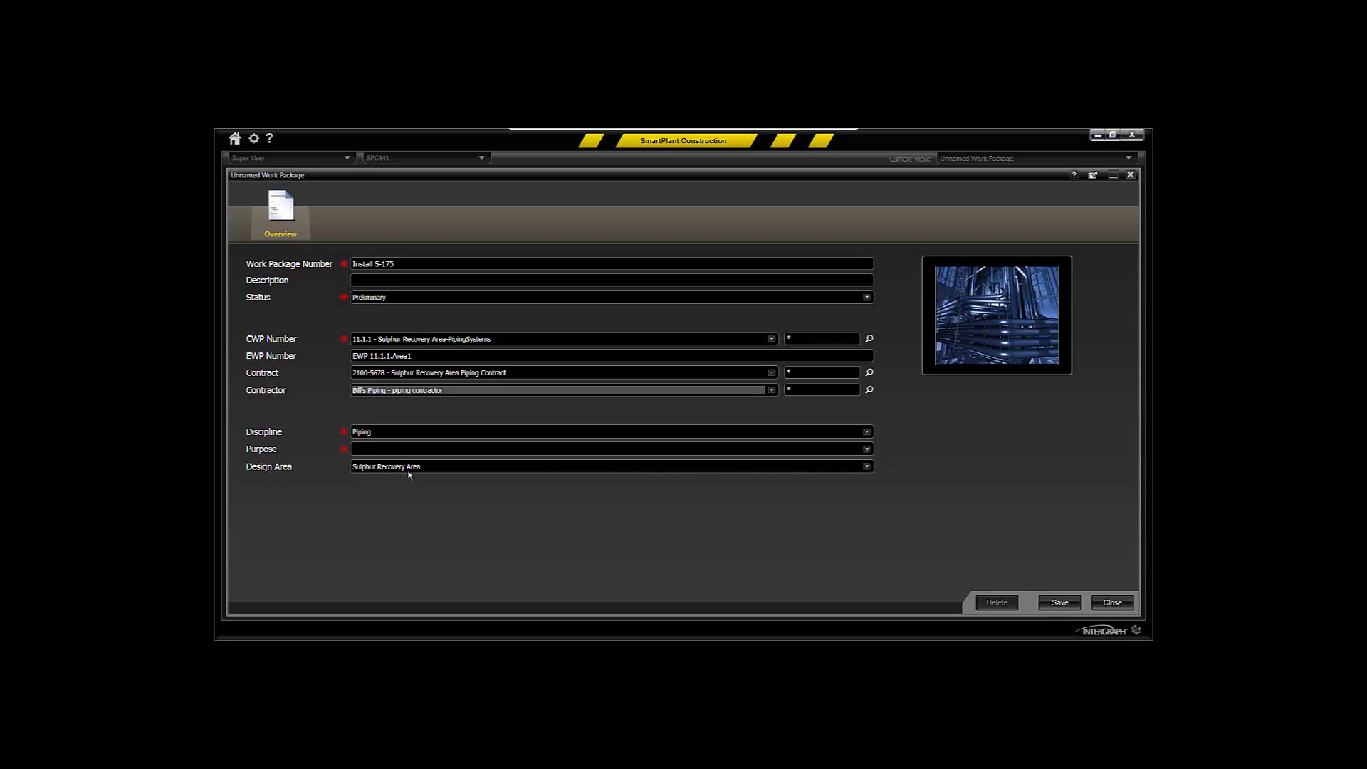
left_click(388, 449)
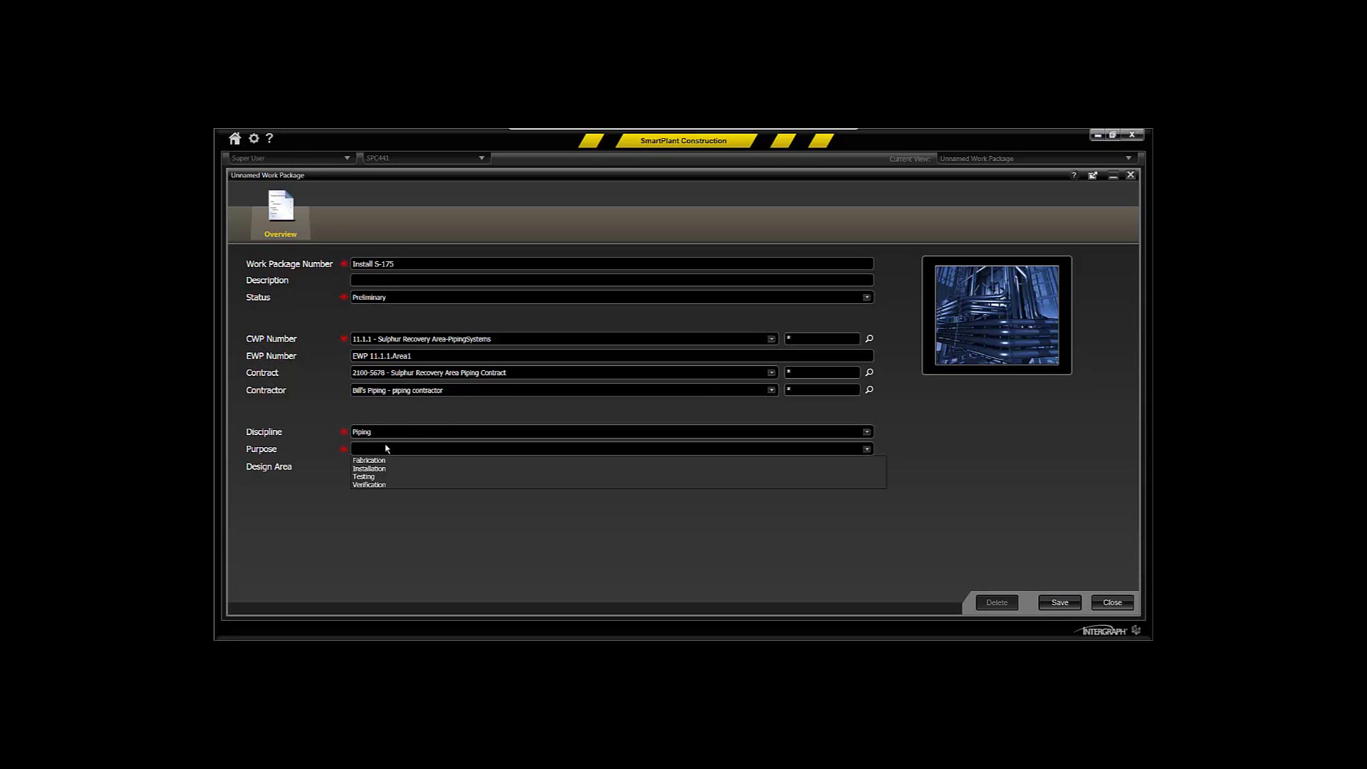
left_click(381, 470)
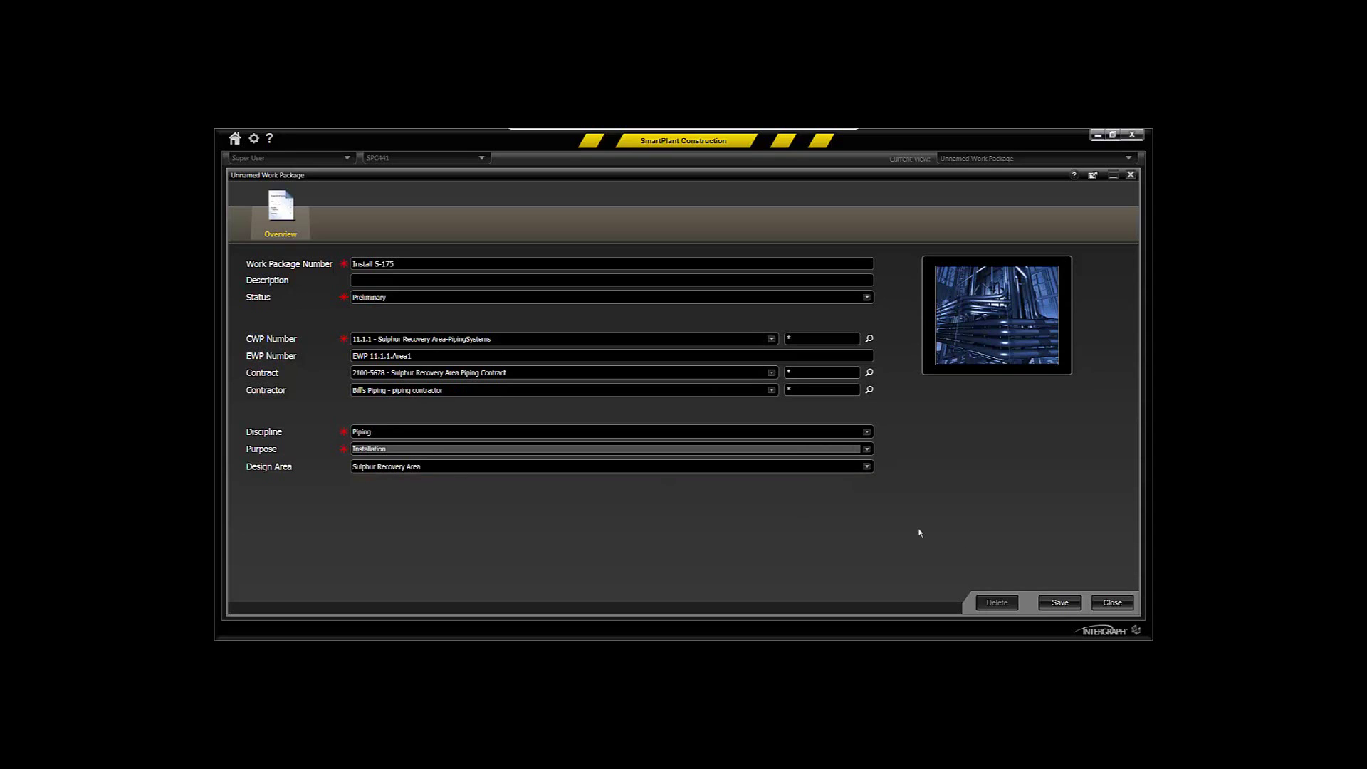
left_click(1053, 602)
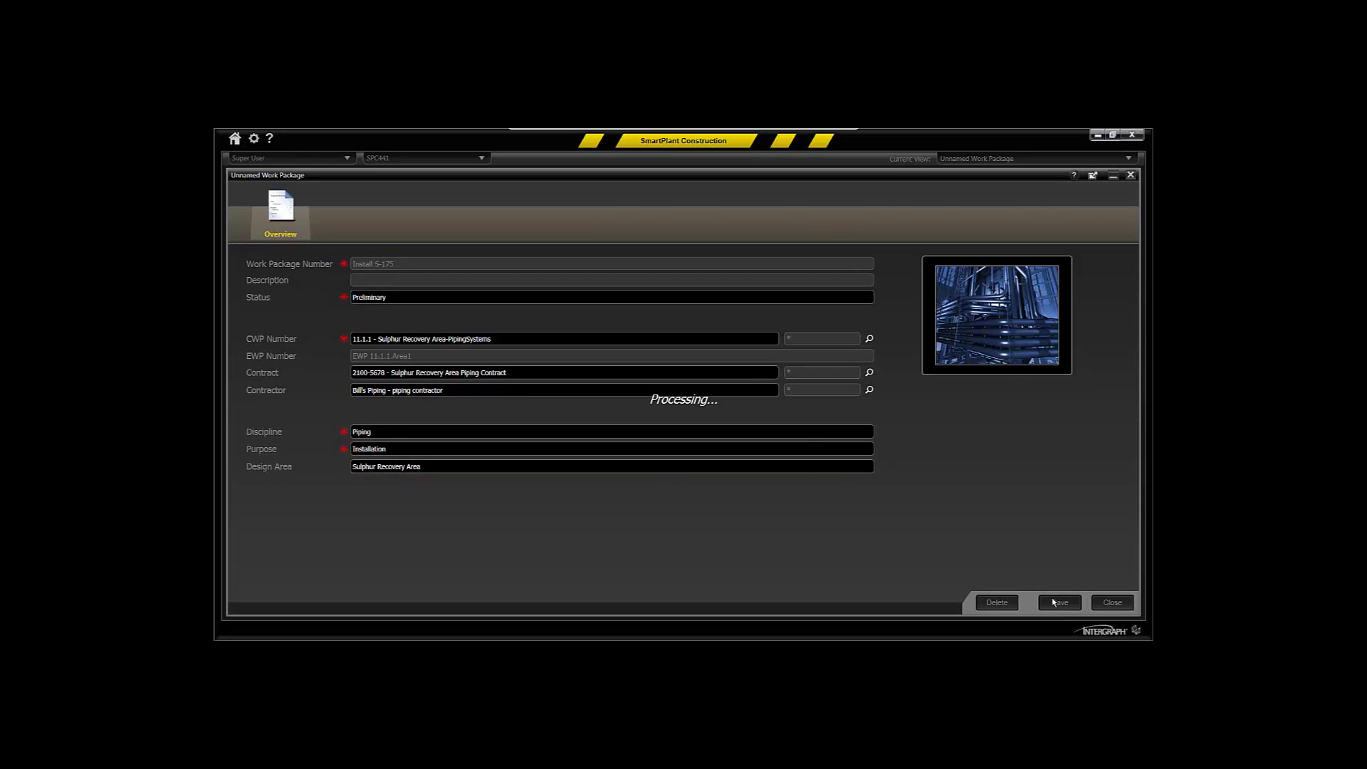
left_click(1113, 177)
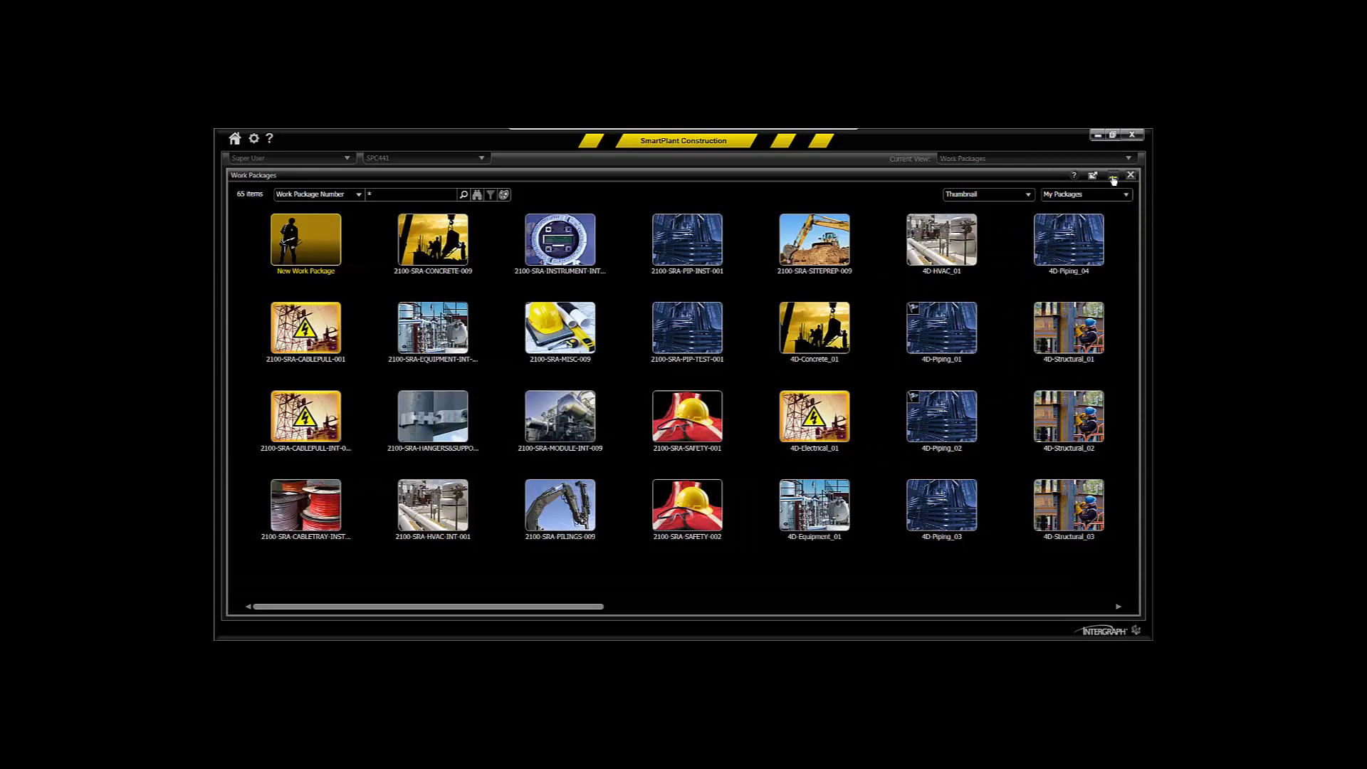
Step: Open work package 2100-SRA-PIP-INST-001 and review its schedule and drawings
double_click(699, 262)
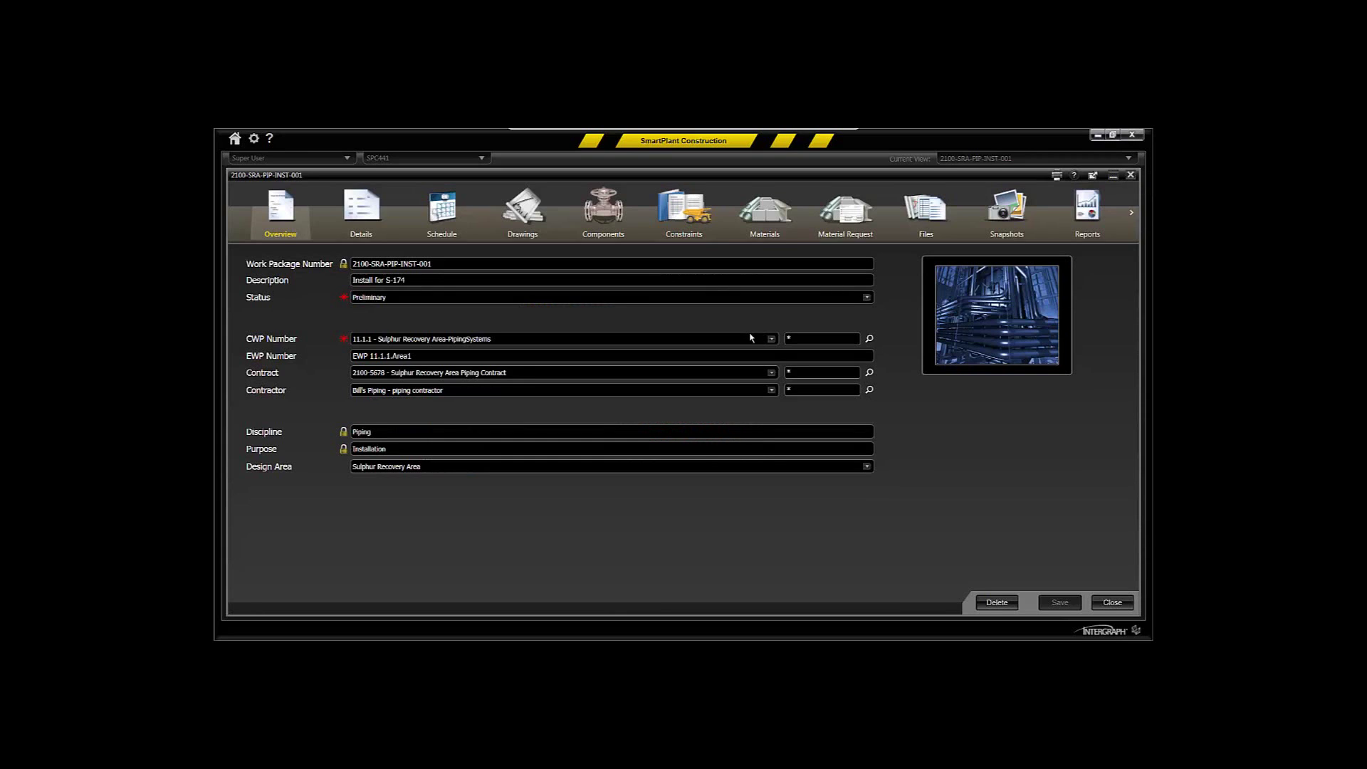
left_click(435, 212)
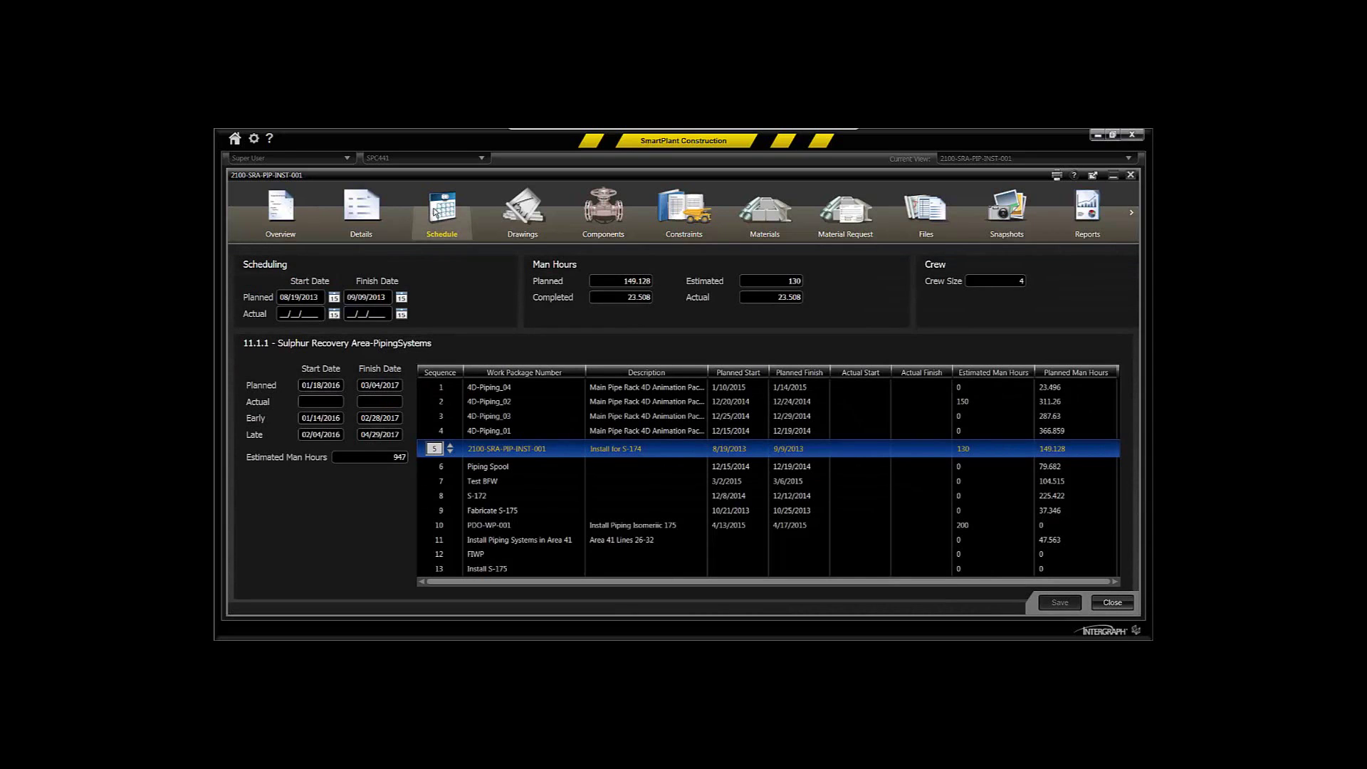
left_click(522, 211)
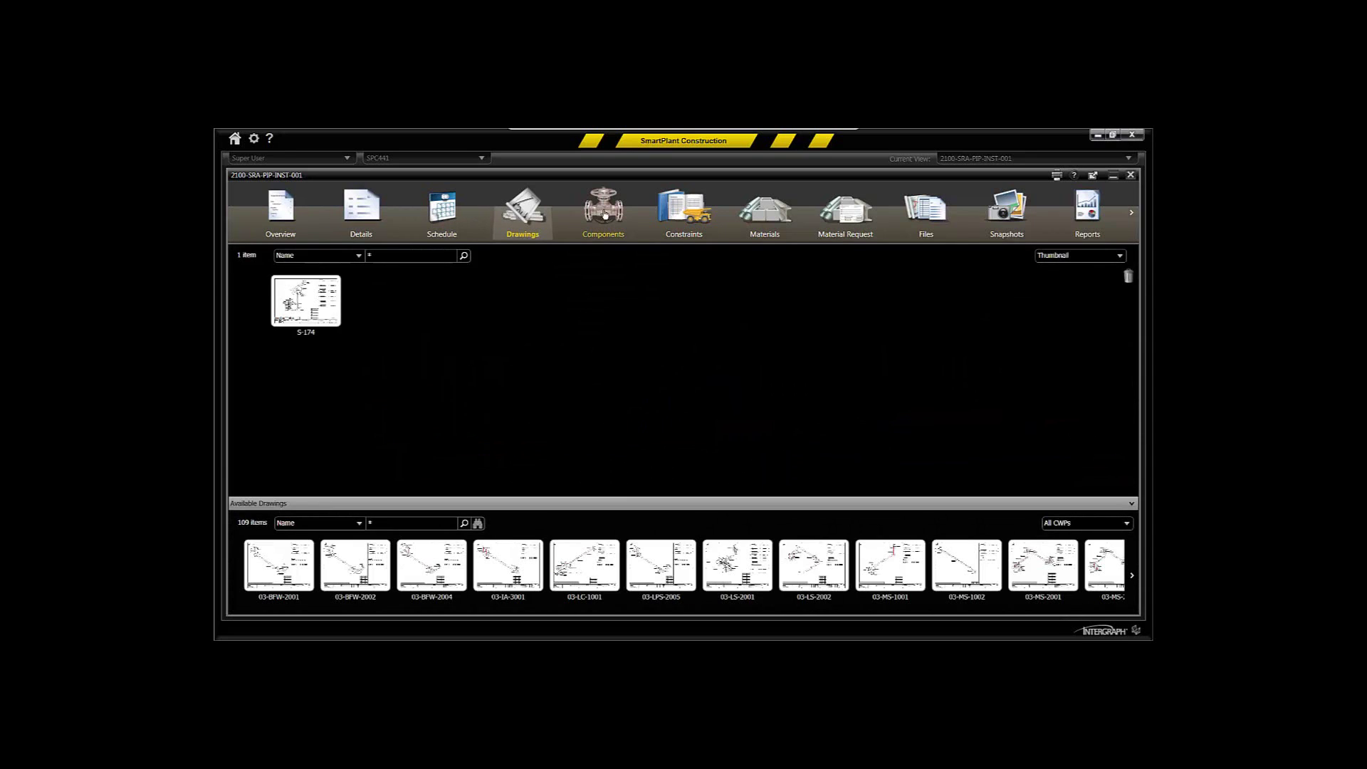
Step: Show the package's components and examine the work steps of S-174_Spool2 and the VG3 gate valve at sequence 6
left_click(605, 216)
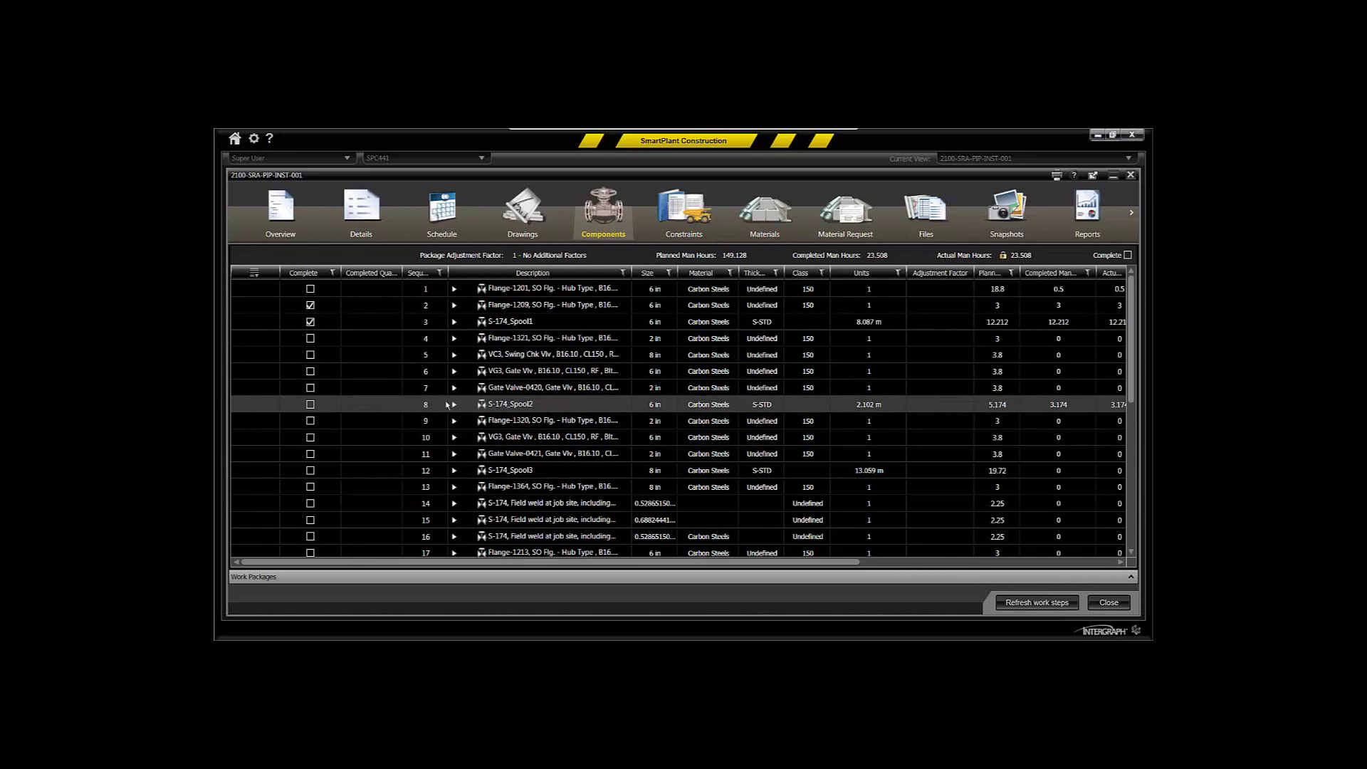
left_click(454, 405)
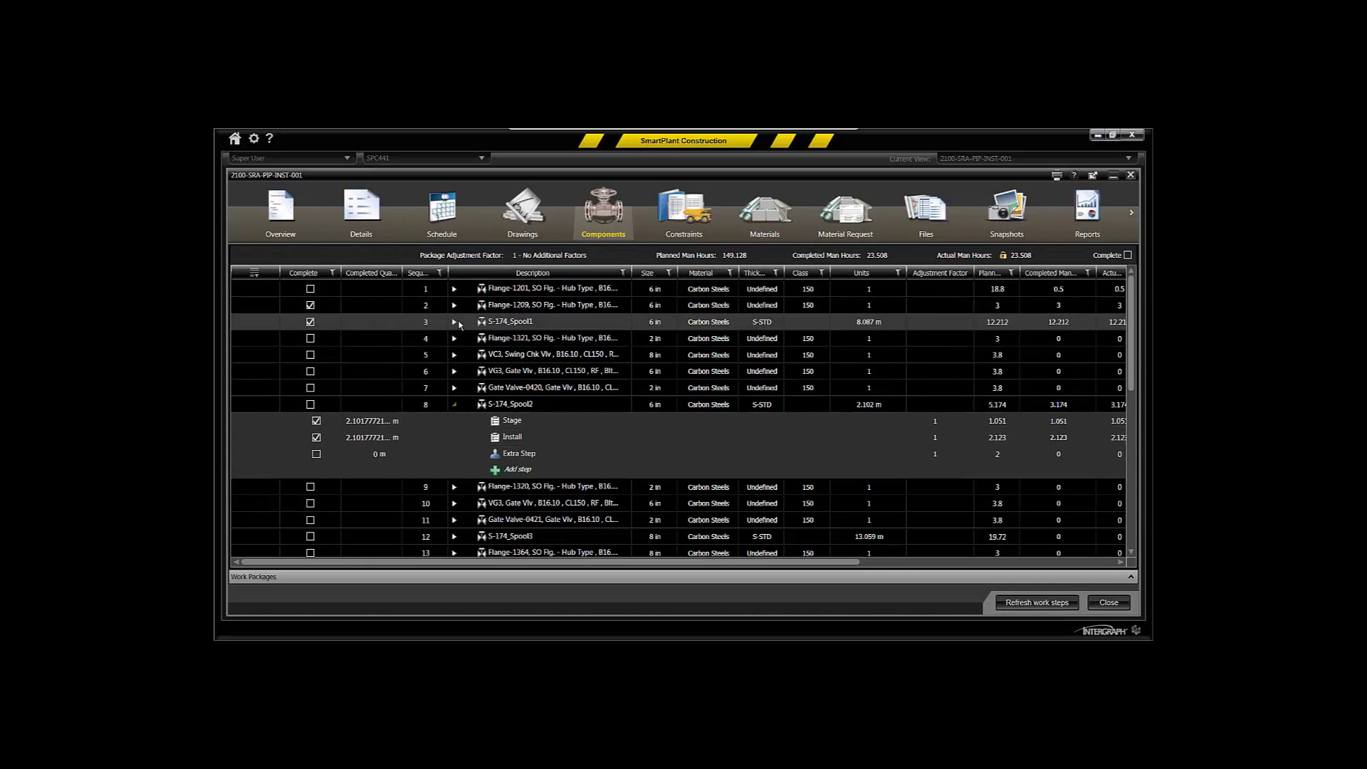
left_click(455, 372)
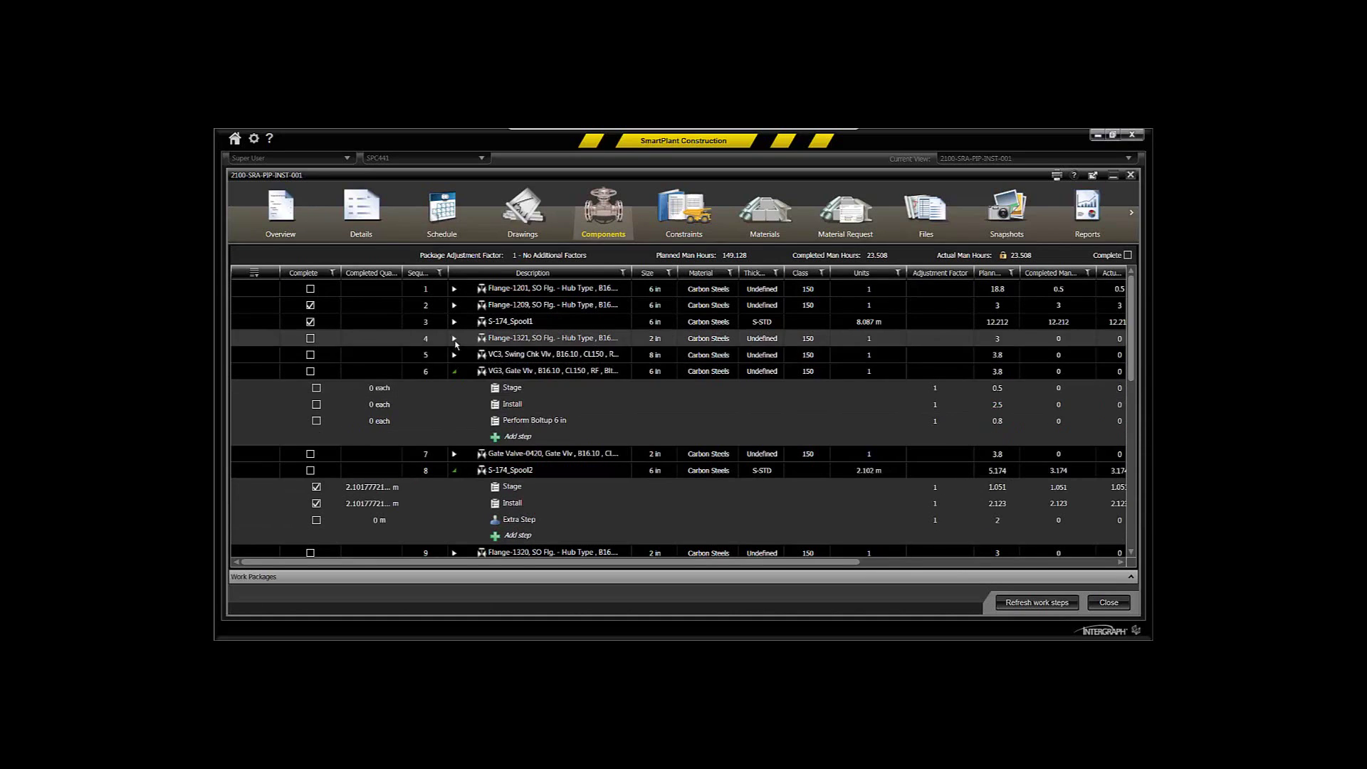
Step: Expand Flange-1321 and mark its Install and Stage work steps complete
left_click(454, 339)
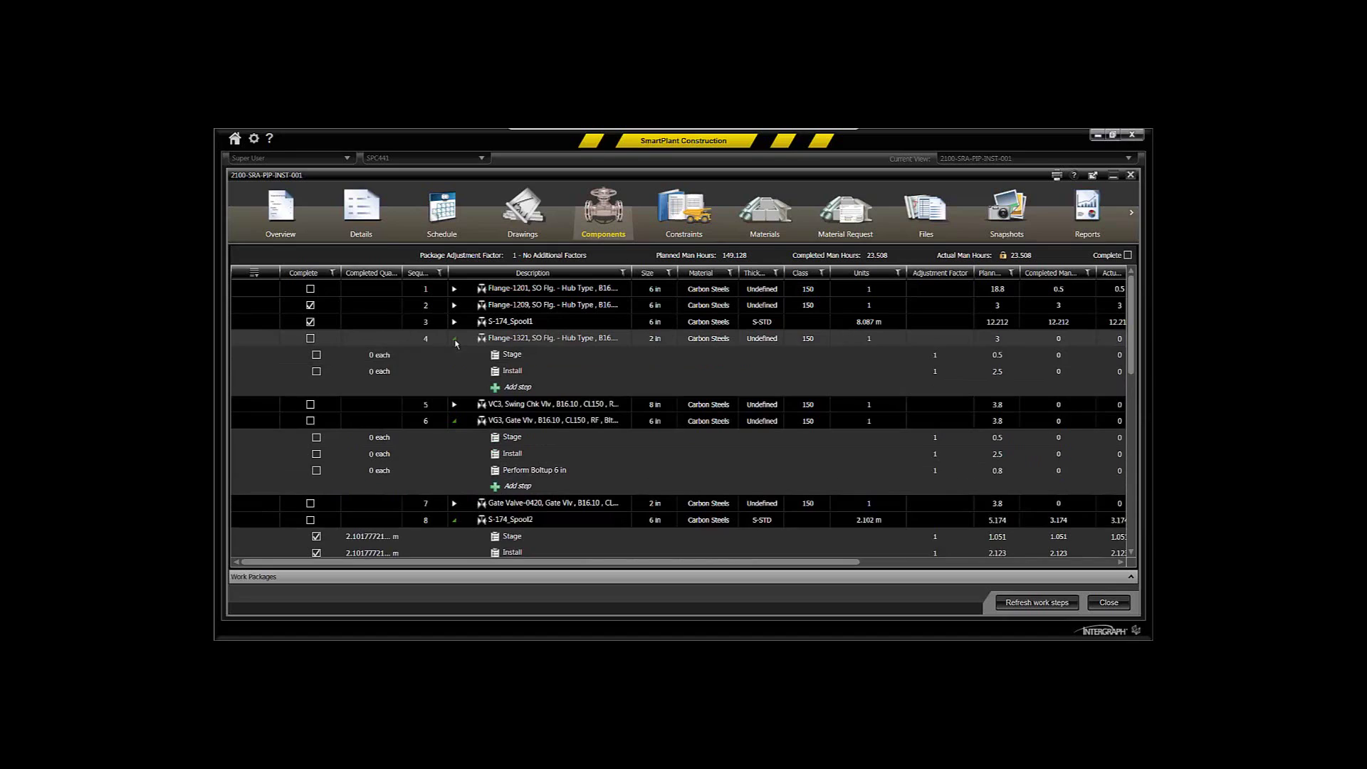
left_click(316, 371)
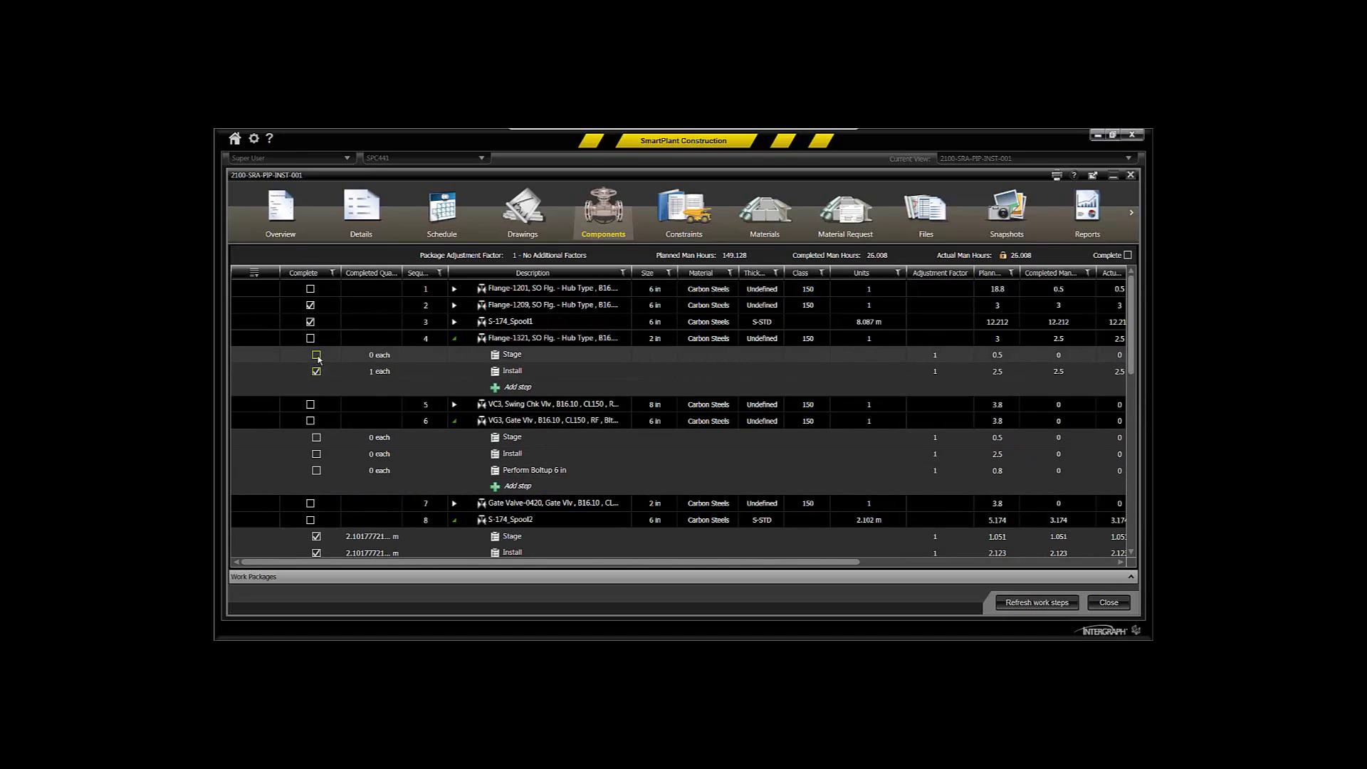
left_click(317, 355)
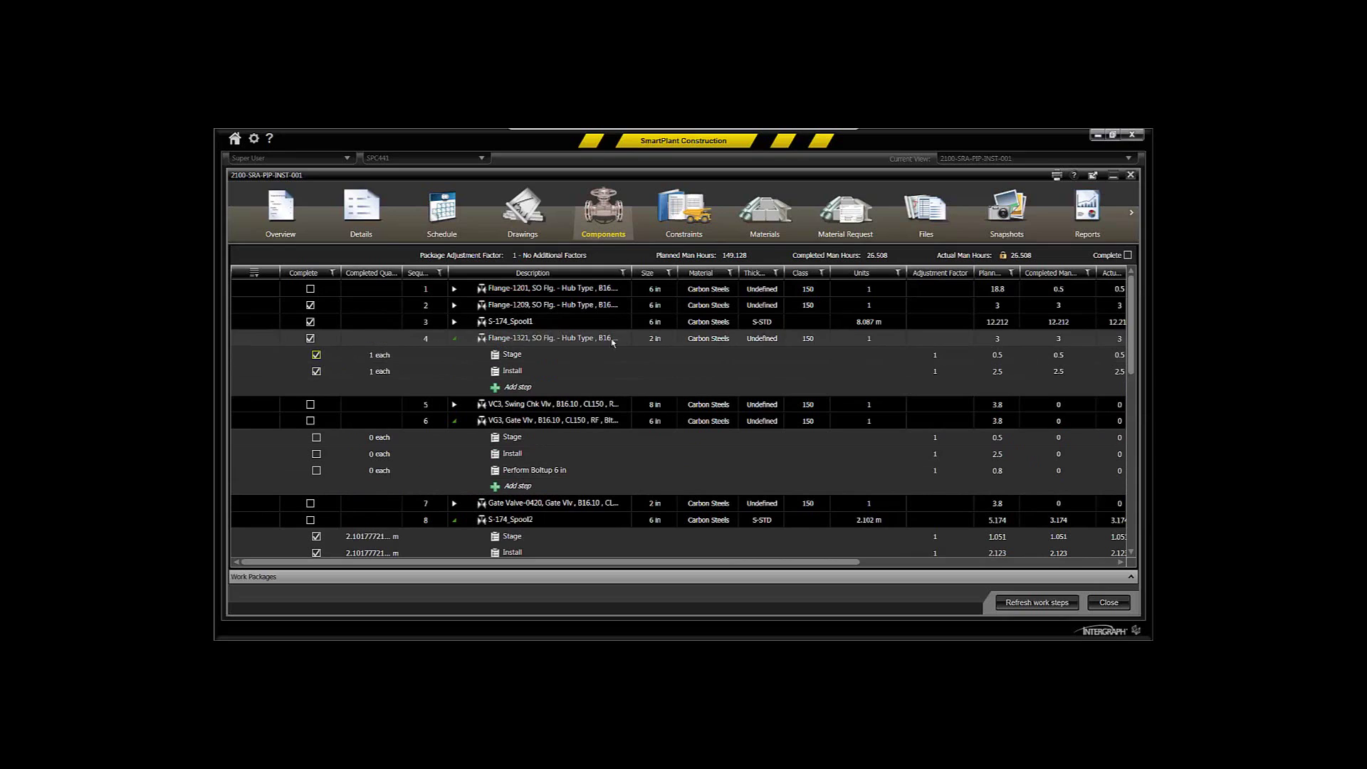
Step: Minimize work package 2100-SRA-PIP-INST-001 and the package list, and examine the dashboard's Work Breakdown chart by contractor
left_click(1113, 176)
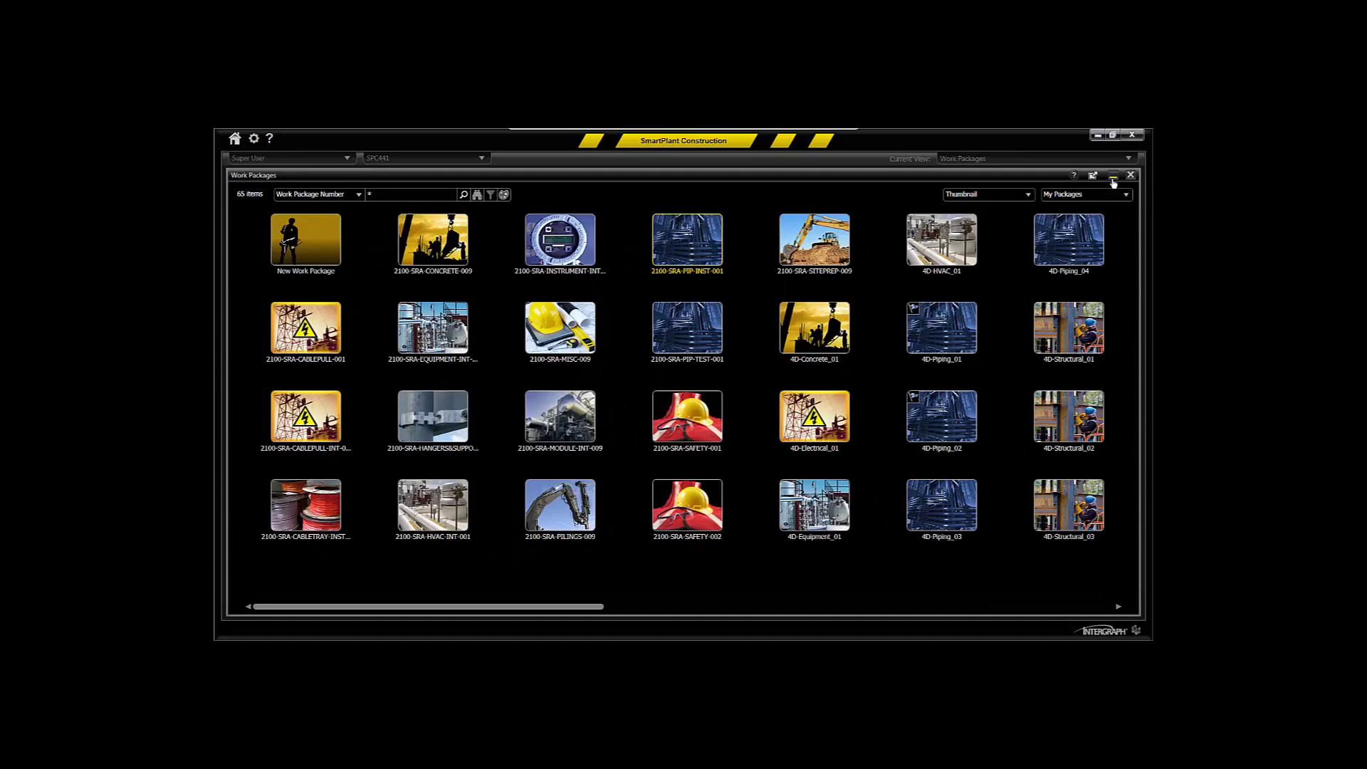
left_click(1113, 178)
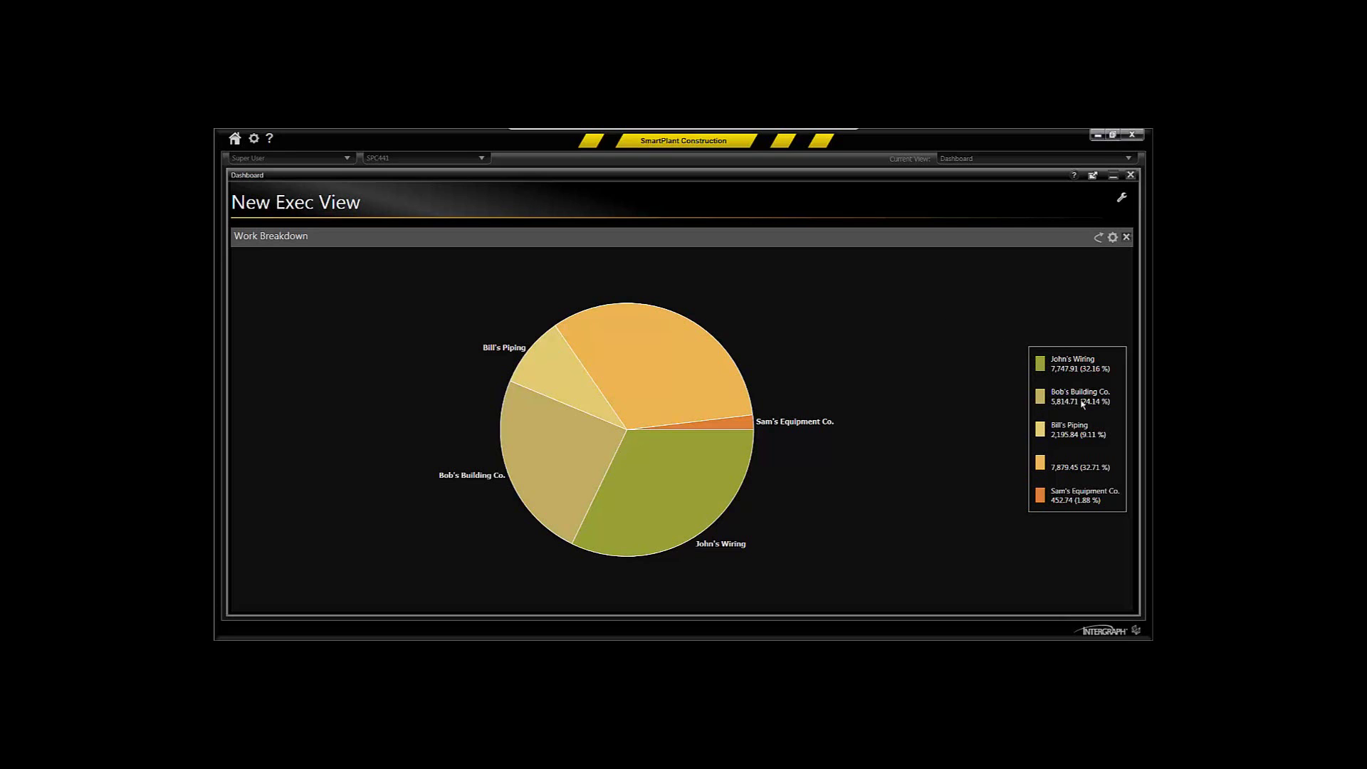
left_click(1113, 177)
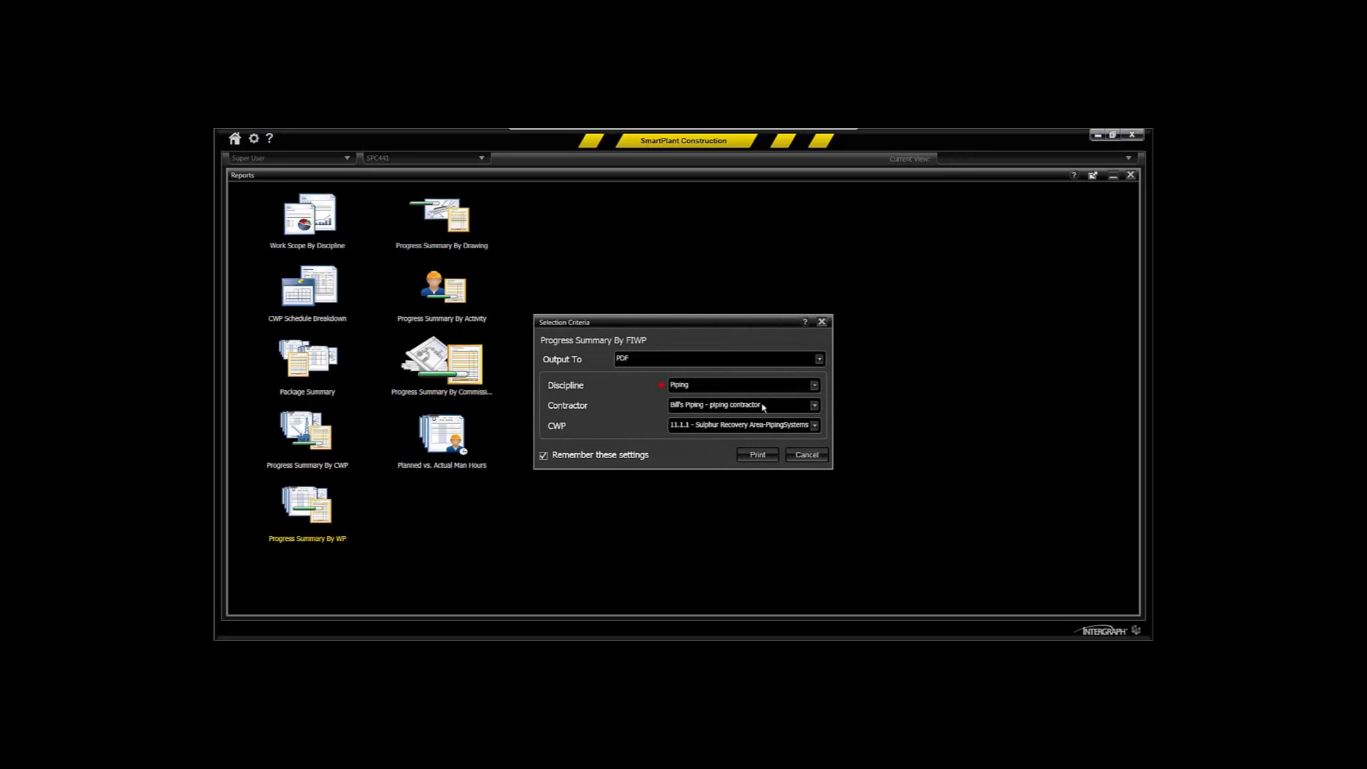
Step: Choose Bill's Piping - piping contractor as the contractor in the selection criteria of the Progress Summary By WP report
left_click(814, 406)
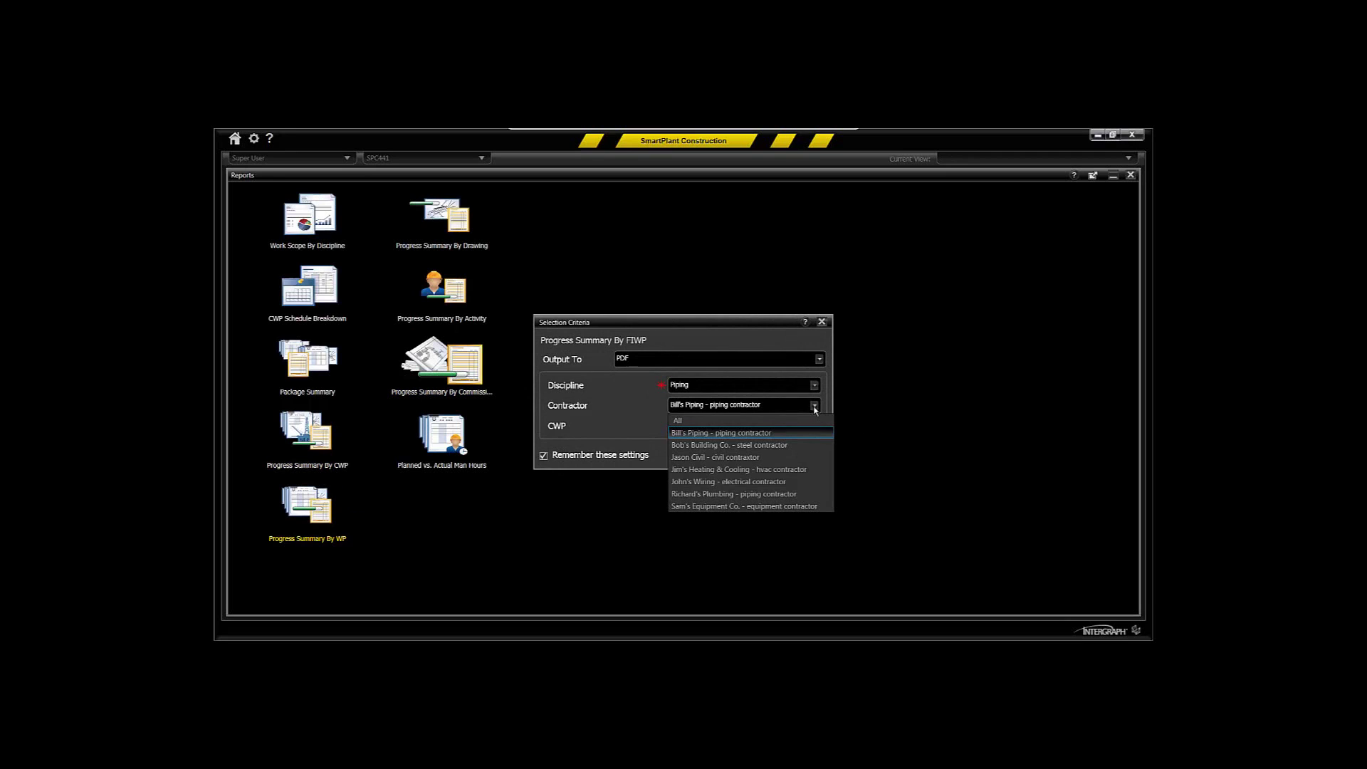
left_click(758, 434)
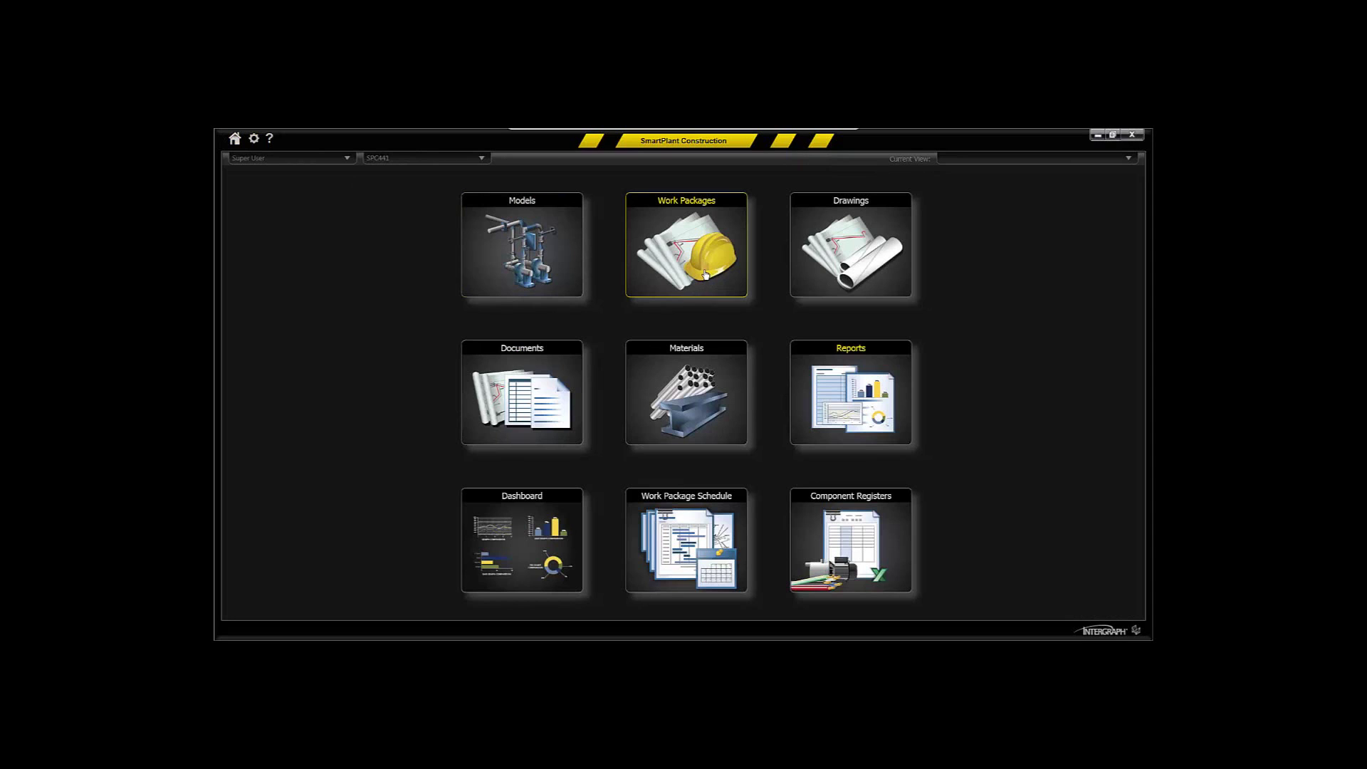
Step: Reopen the Work Packages list from the home view
left_click(706, 275)
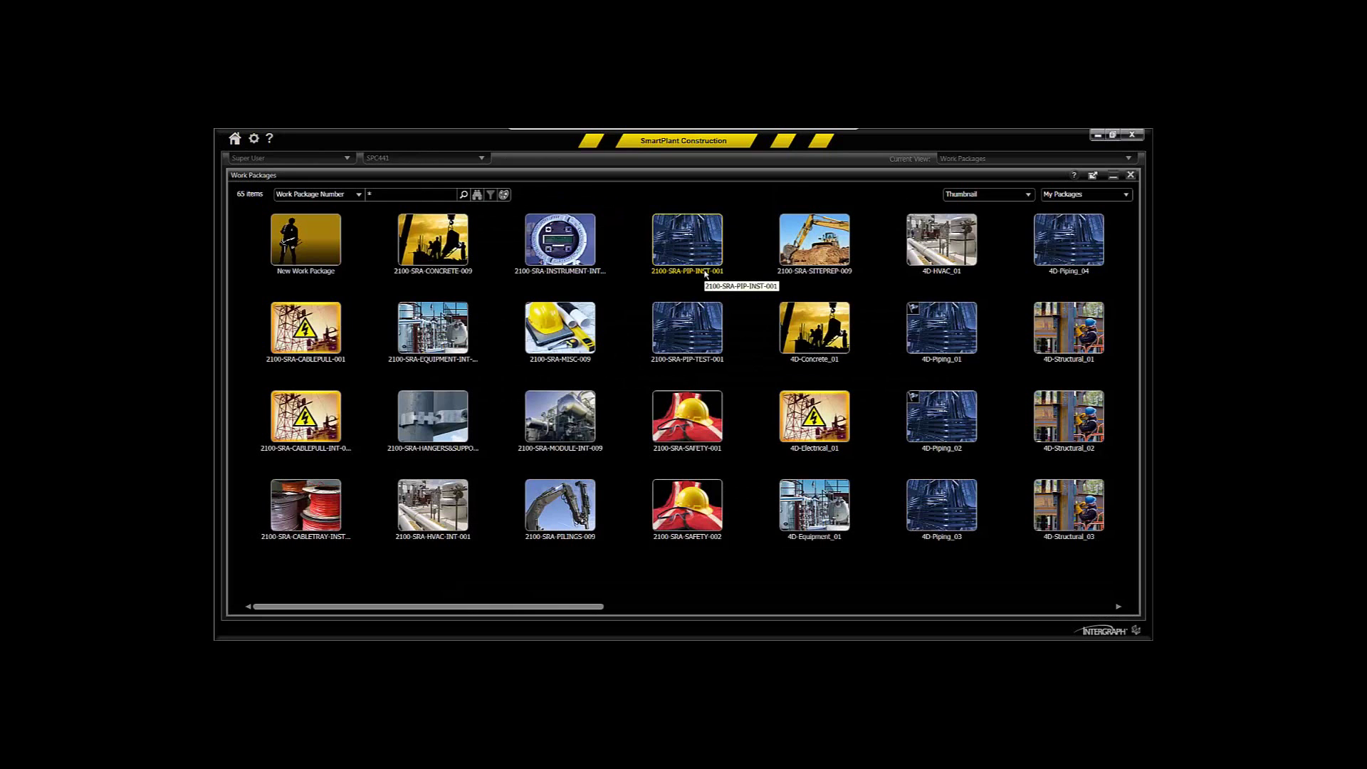